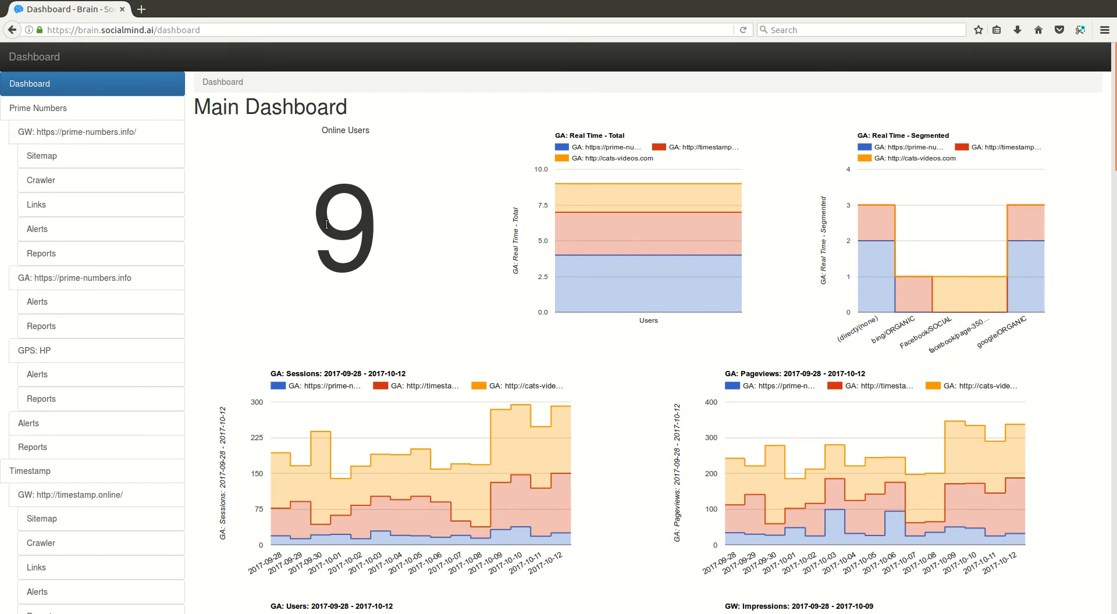
Step: Examine the real-time users, sessions and pageviews charts for the three sites on the main dashboard
mouse_move(593, 254)
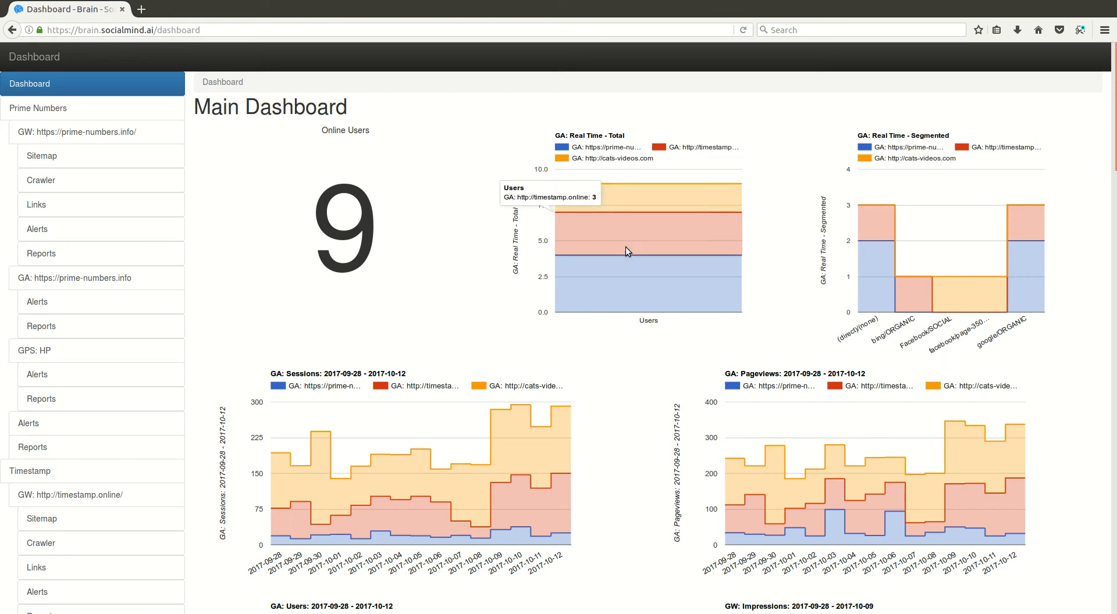
mouse_move(1017, 454)
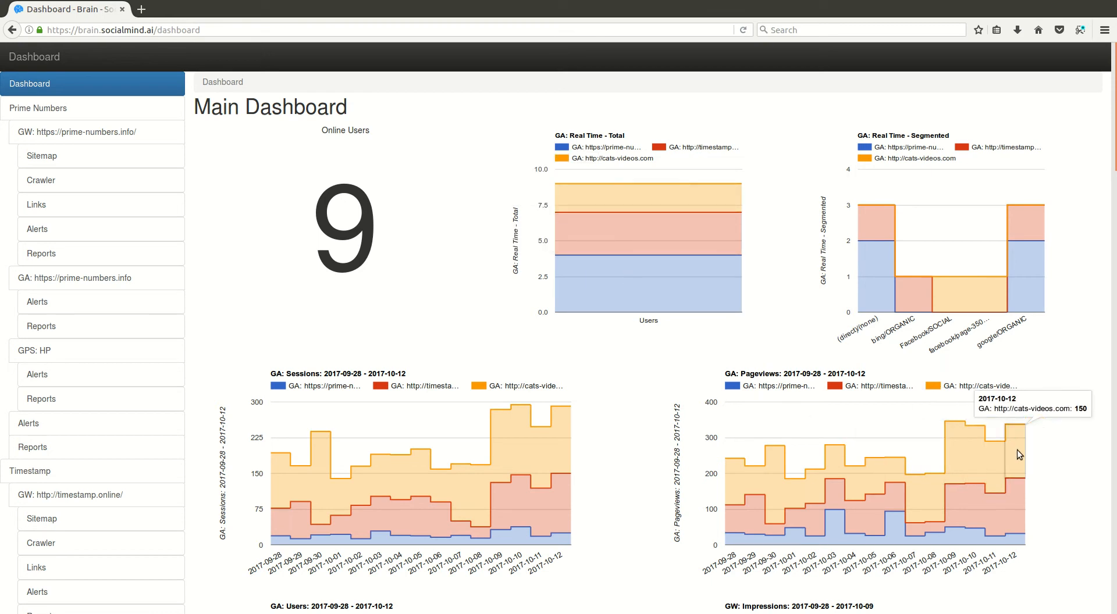
mouse_move(1020, 503)
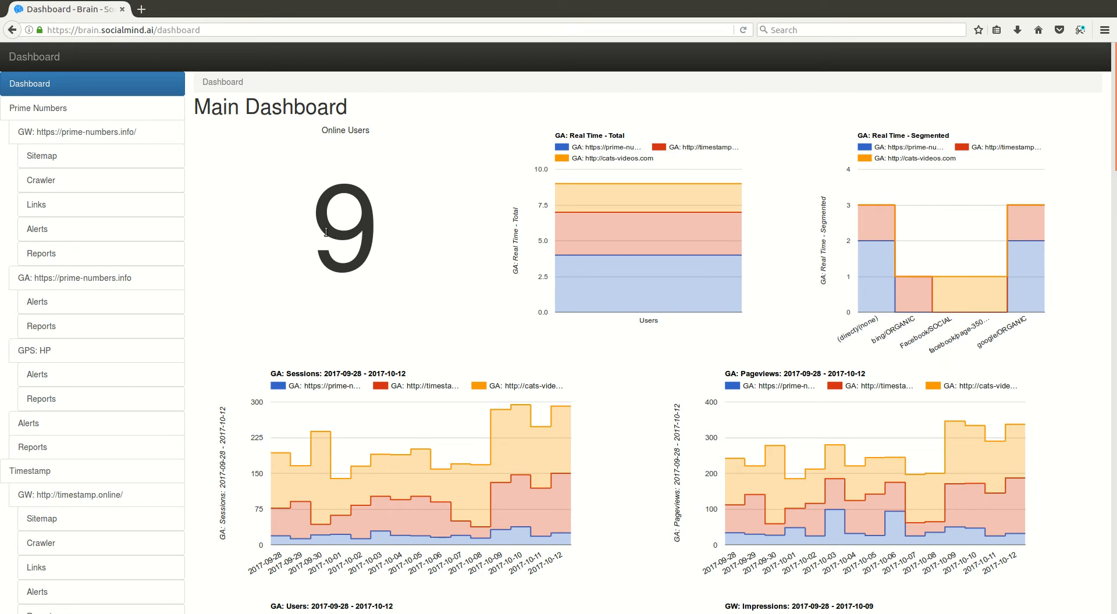
mouse_move(634, 268)
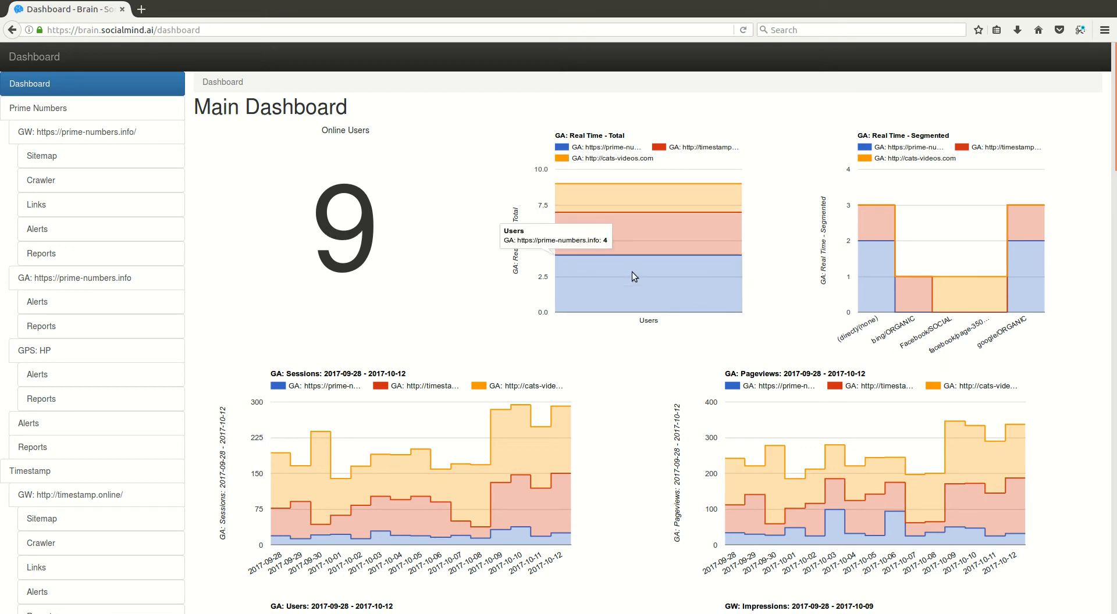
mouse_move(931, 299)
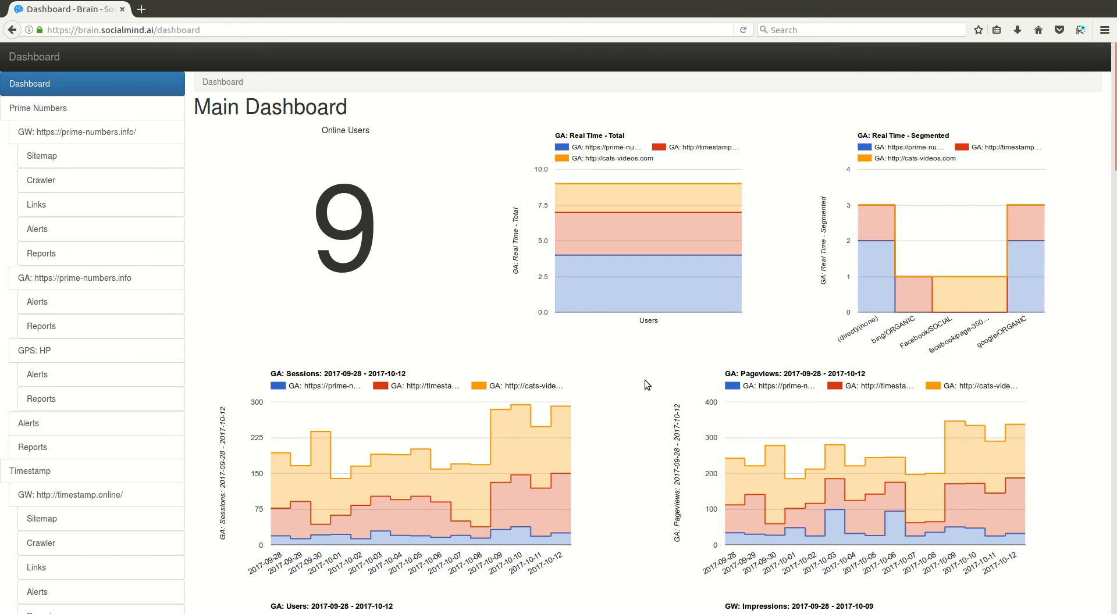
scroll(642, 407, down, 1)
scroll(641, 402, down, 2)
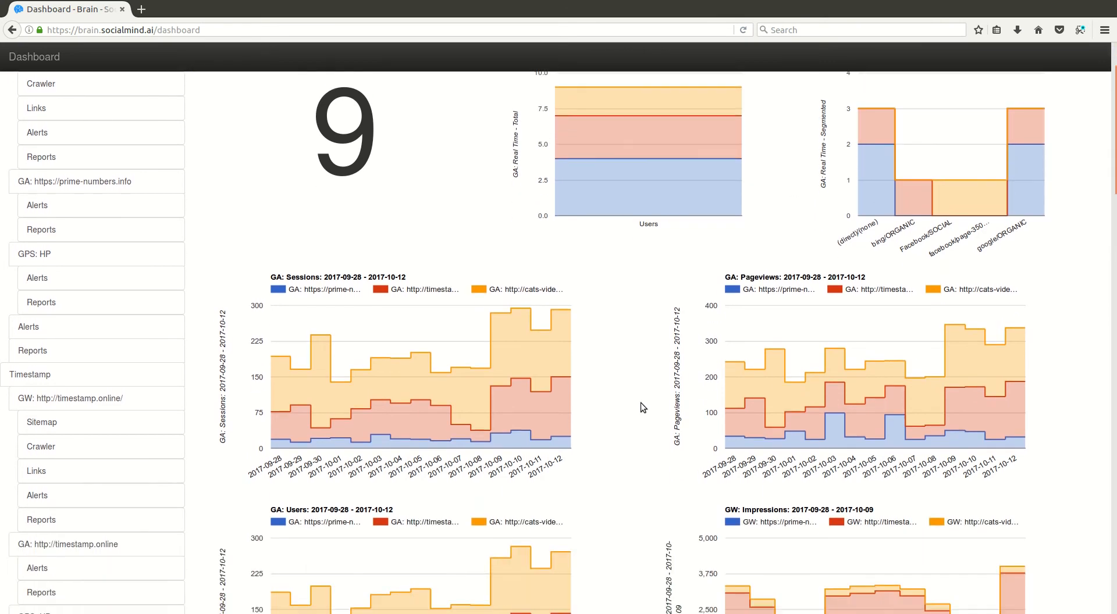
mouse_move(562, 342)
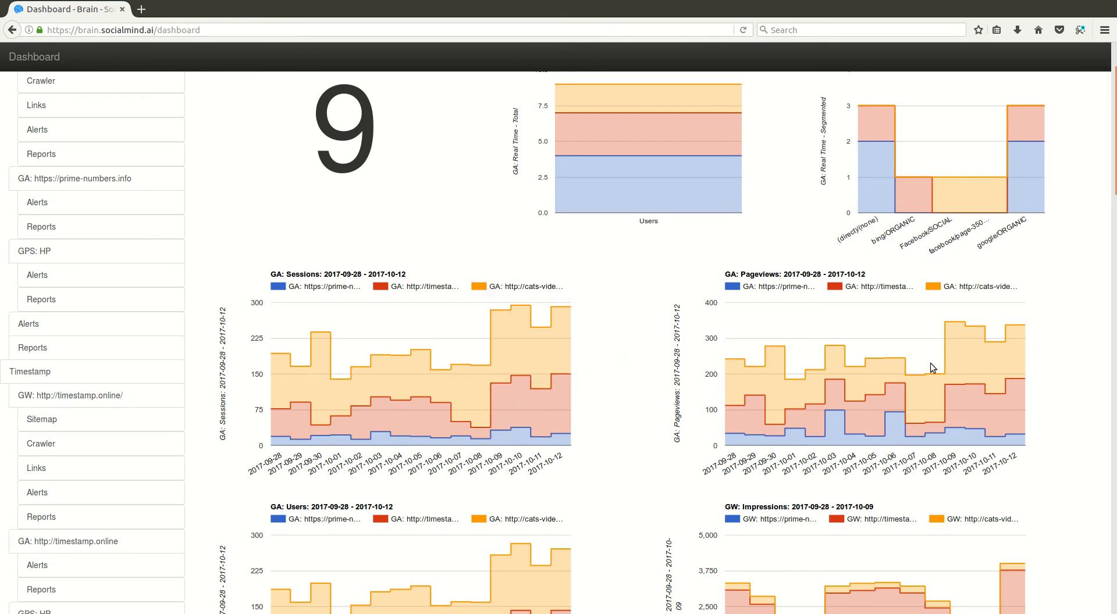
Step: Review the Search Console charts for impressions, clicks, crawler errors and submitted sitemap pages on the main dashboard
scroll(969, 358, down, 3)
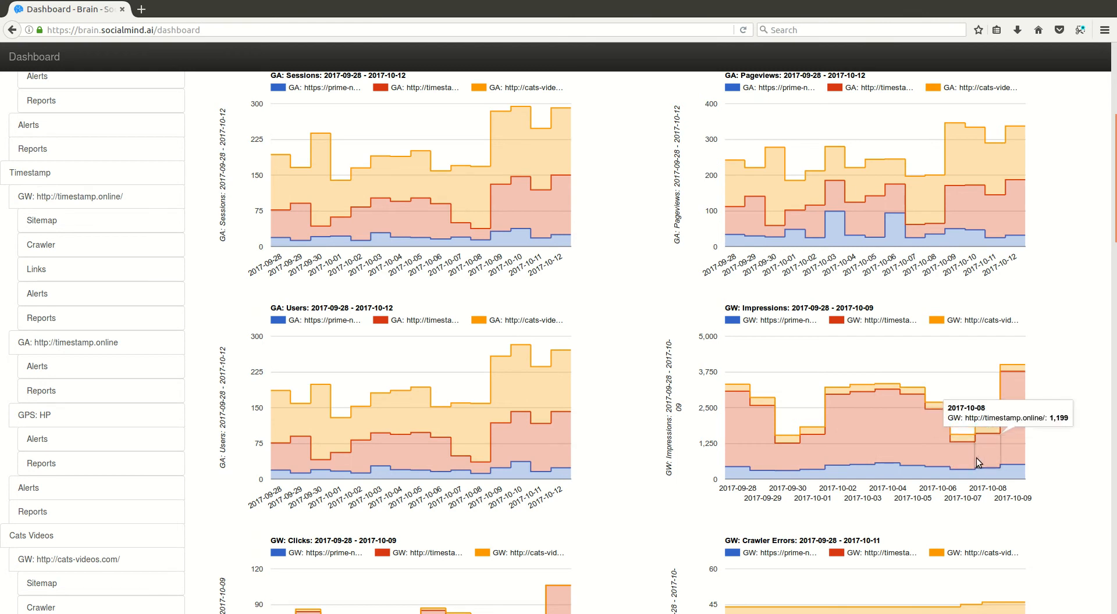
scroll(942, 466, down, 3)
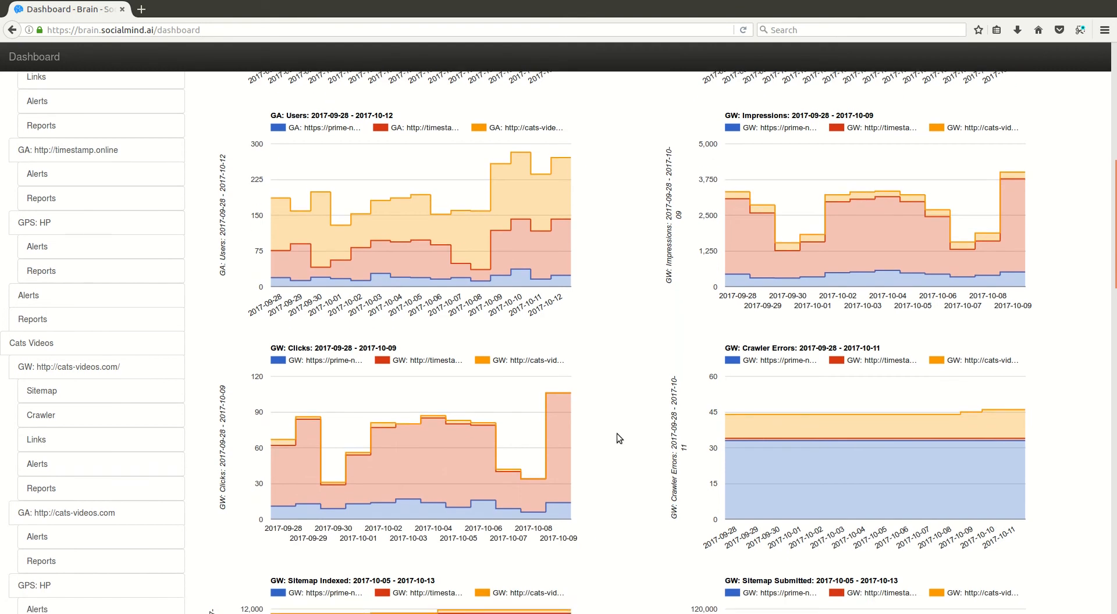
scroll(635, 438, down, 2)
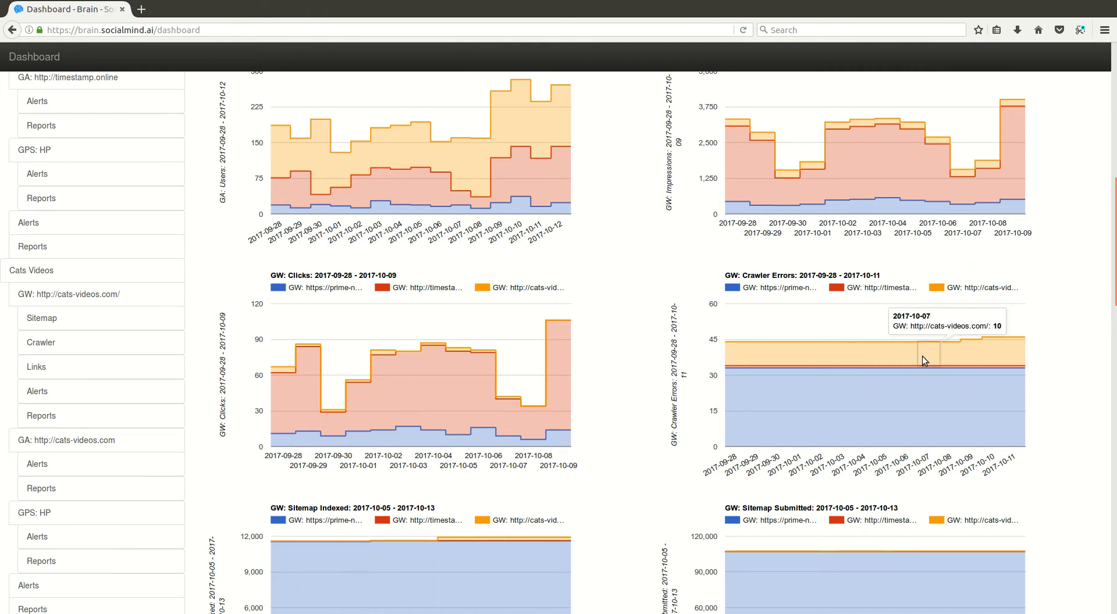
scroll(923, 356, down, 5)
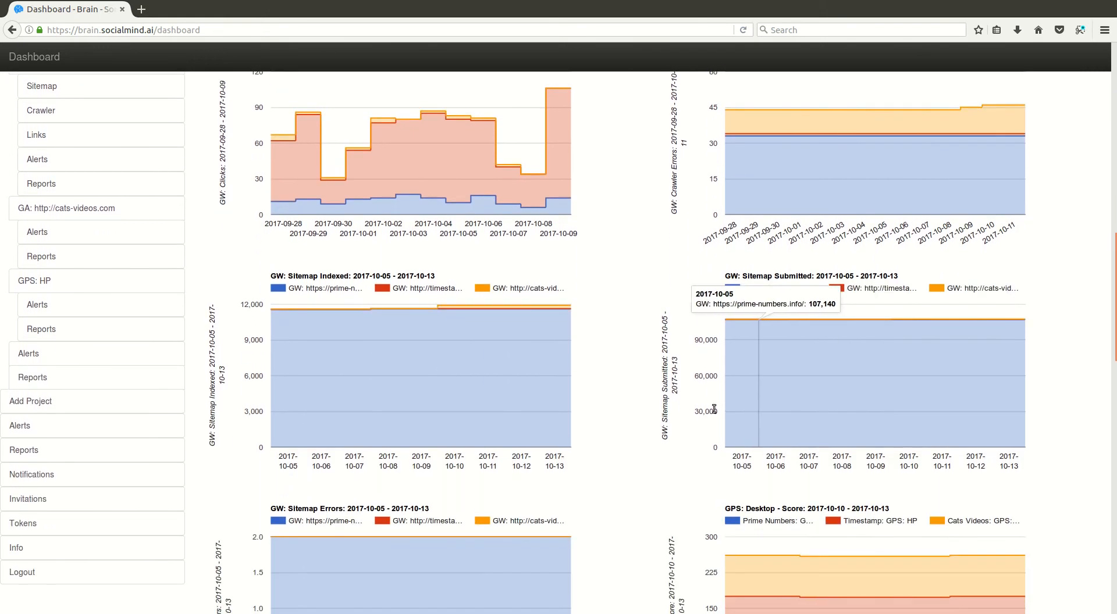
scroll(618, 402, down, 2)
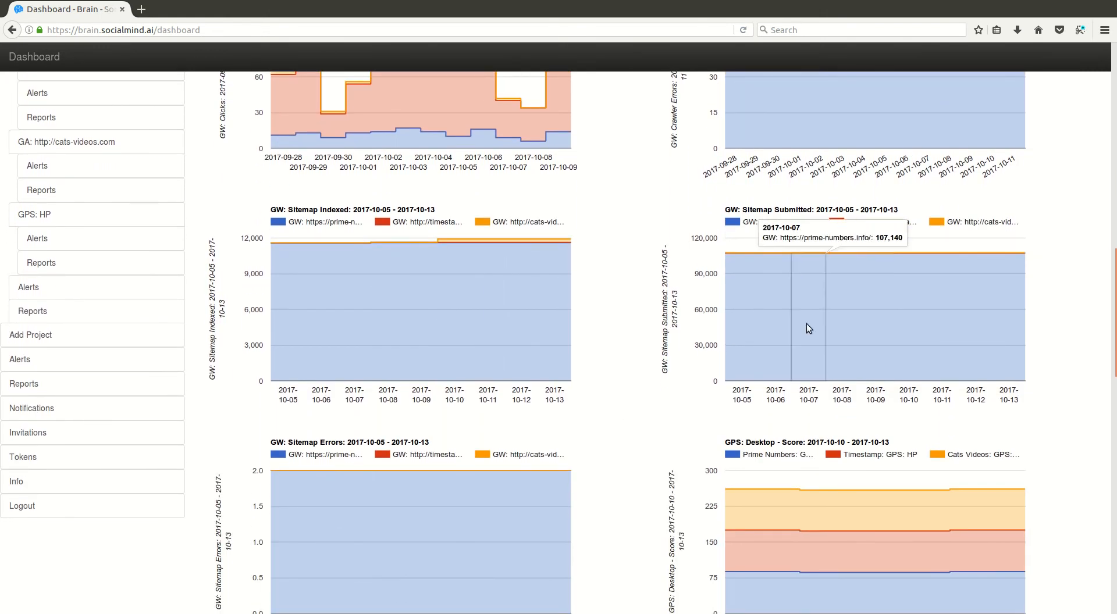
scroll(711, 396, down, 4)
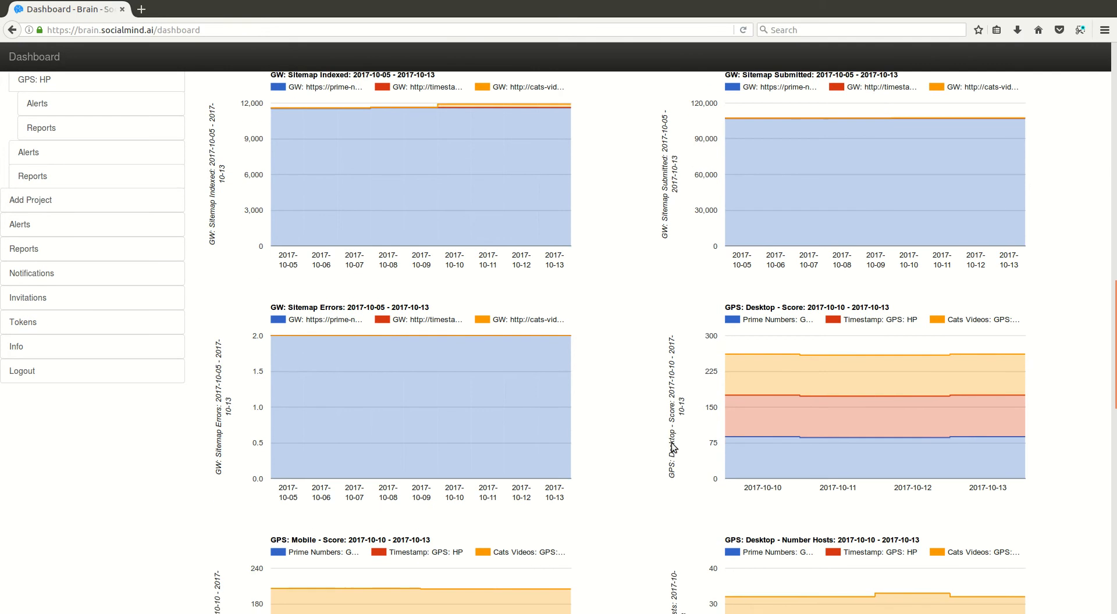
Step: Inspect each site's values in the page speed charts for desktop score and desktop number of hosts
mouse_move(860, 318)
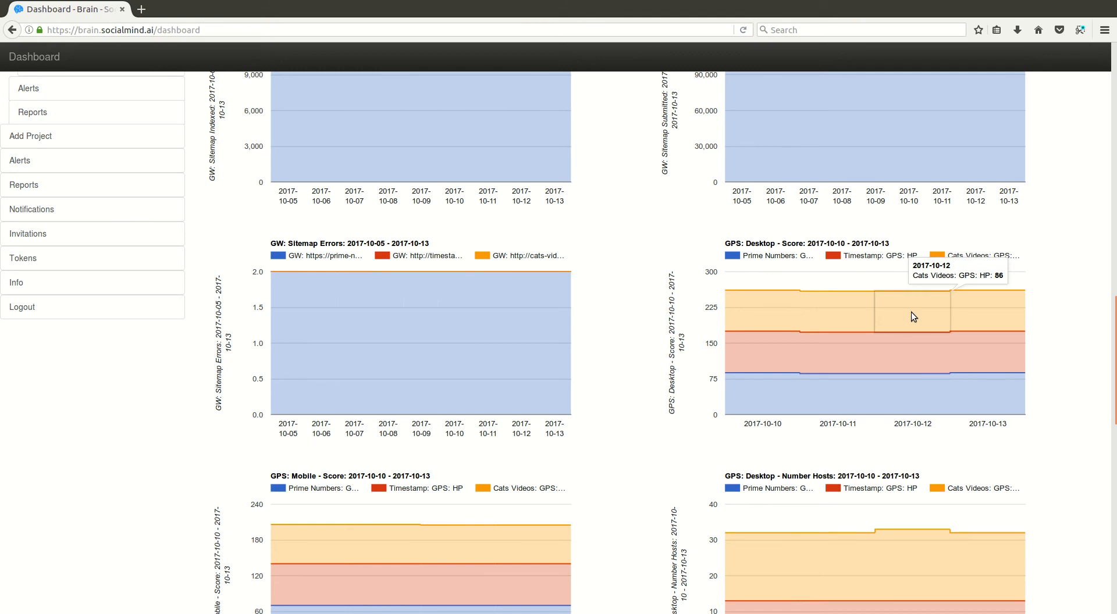
mouse_move(979, 311)
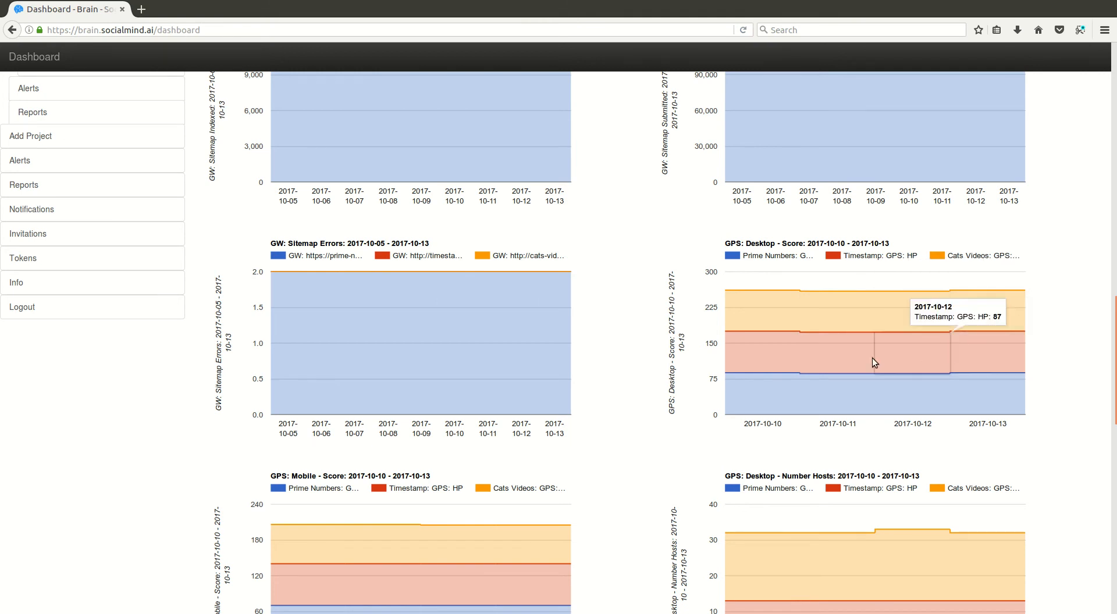
mouse_move(841, 361)
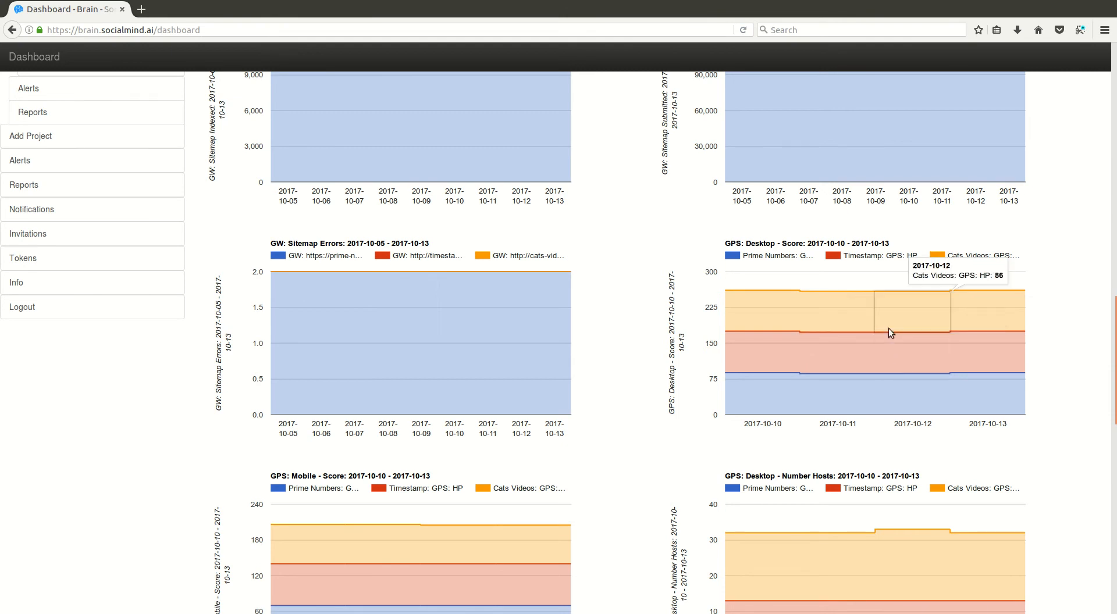
mouse_move(1006, 362)
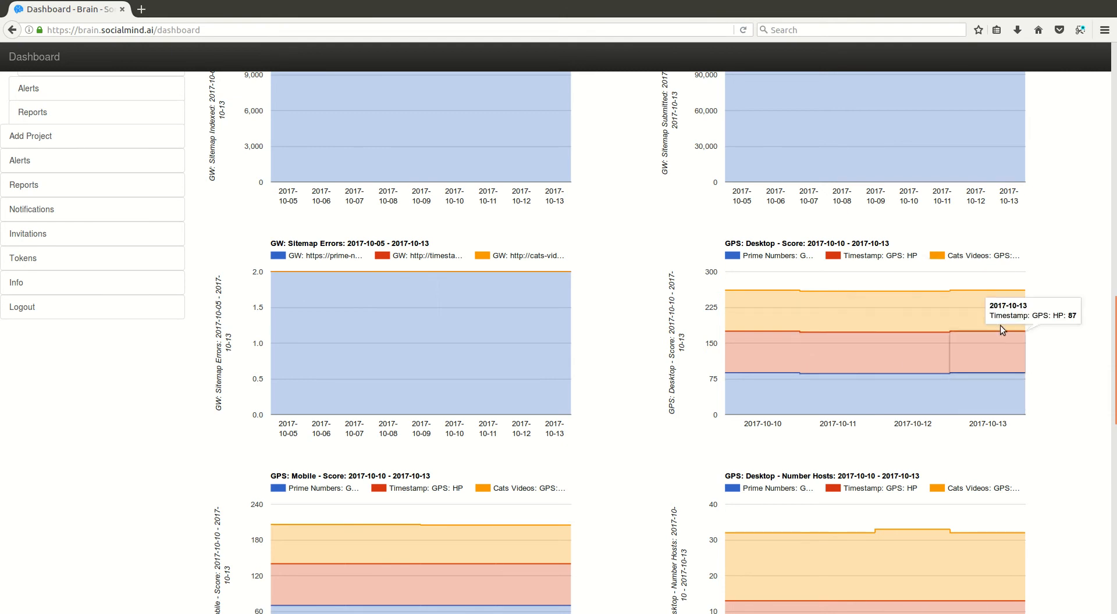
scroll(983, 414, down, 2)
mouse_move(881, 424)
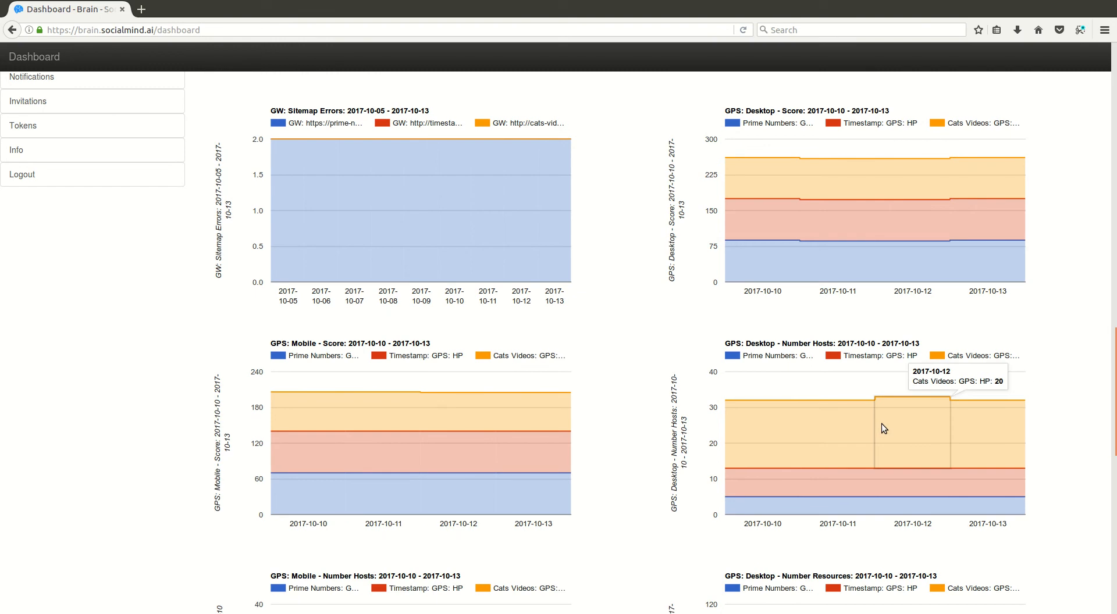
mouse_move(934, 486)
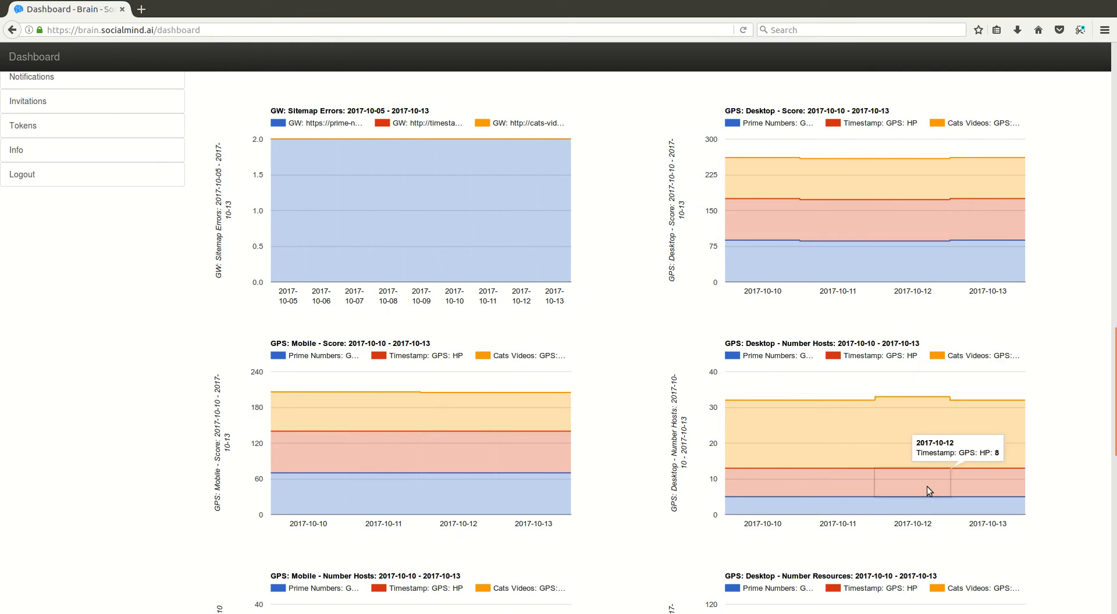
mouse_move(926, 508)
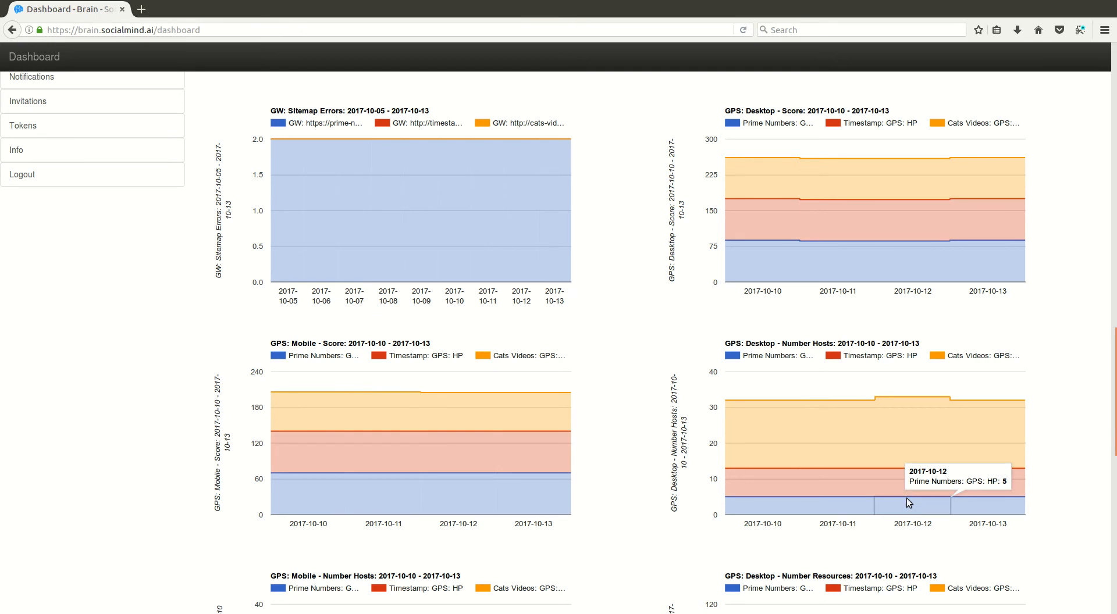
scroll(921, 439, down, 3)
scroll(905, 477, down, 2)
scroll(150, 379, up, 10)
scroll(150, 379, up, 15)
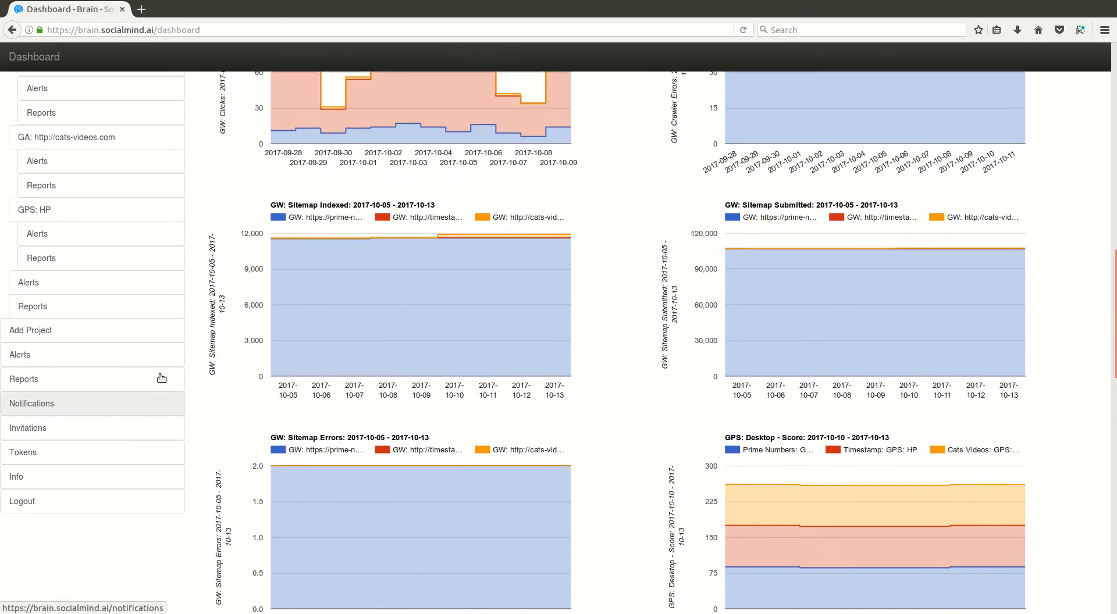
scroll(150, 354, down, 1)
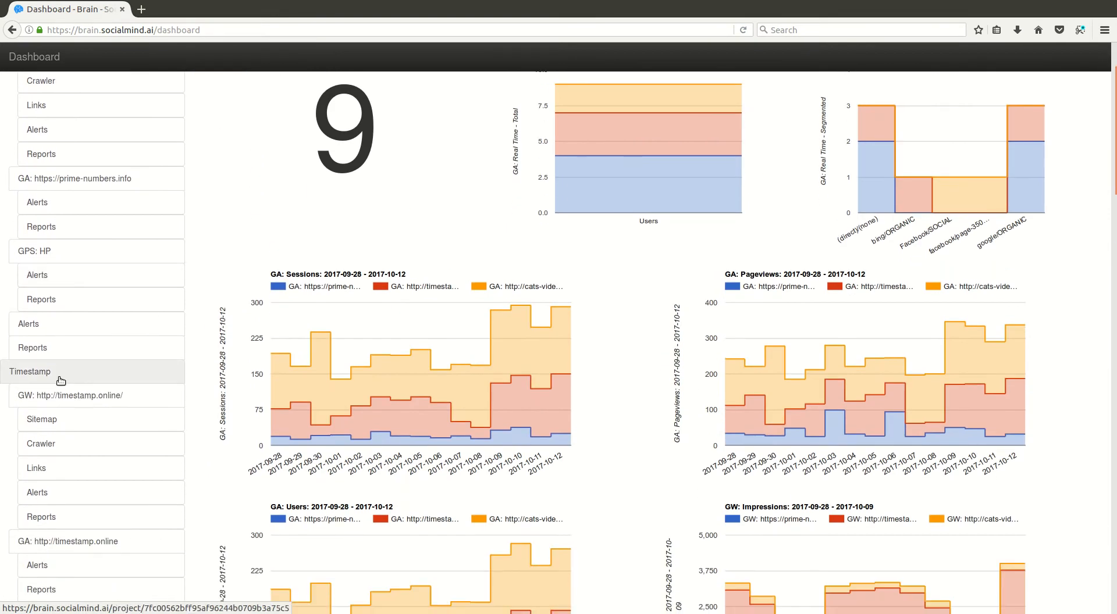
click(63, 376)
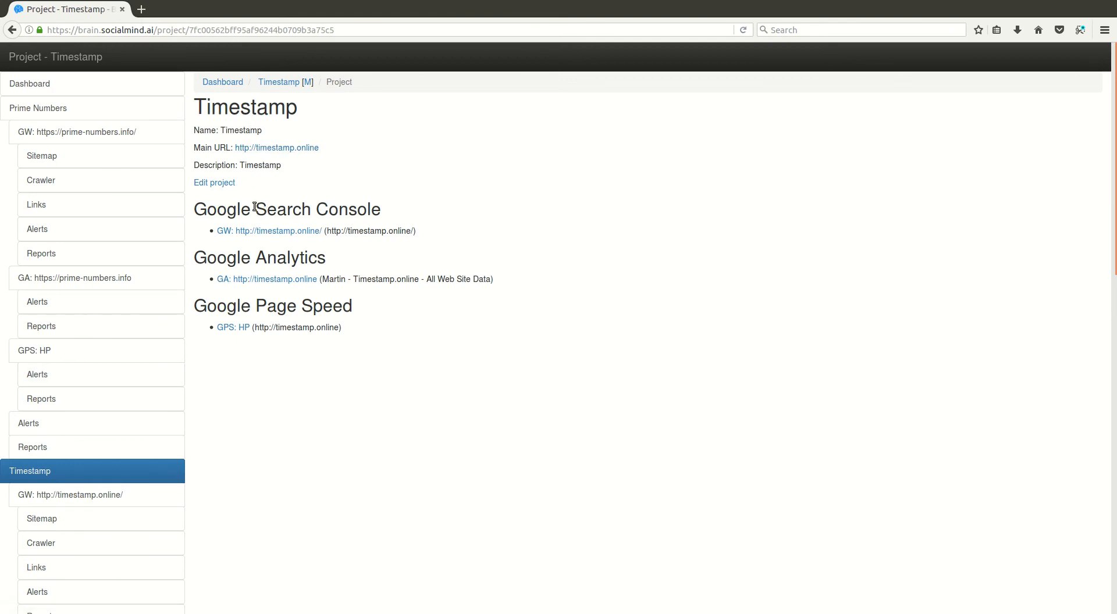
drag(198, 210, 356, 210)
click(406, 203)
click(288, 232)
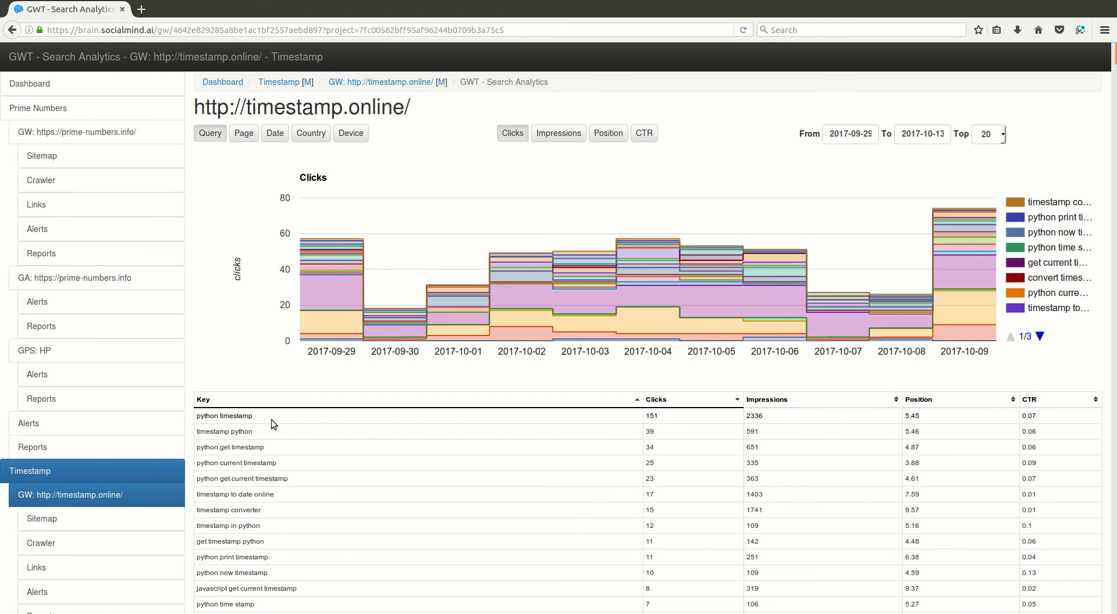
Step: Switch the search analytics report to impressions for the top 40 entries, broken down by page
click(559, 136)
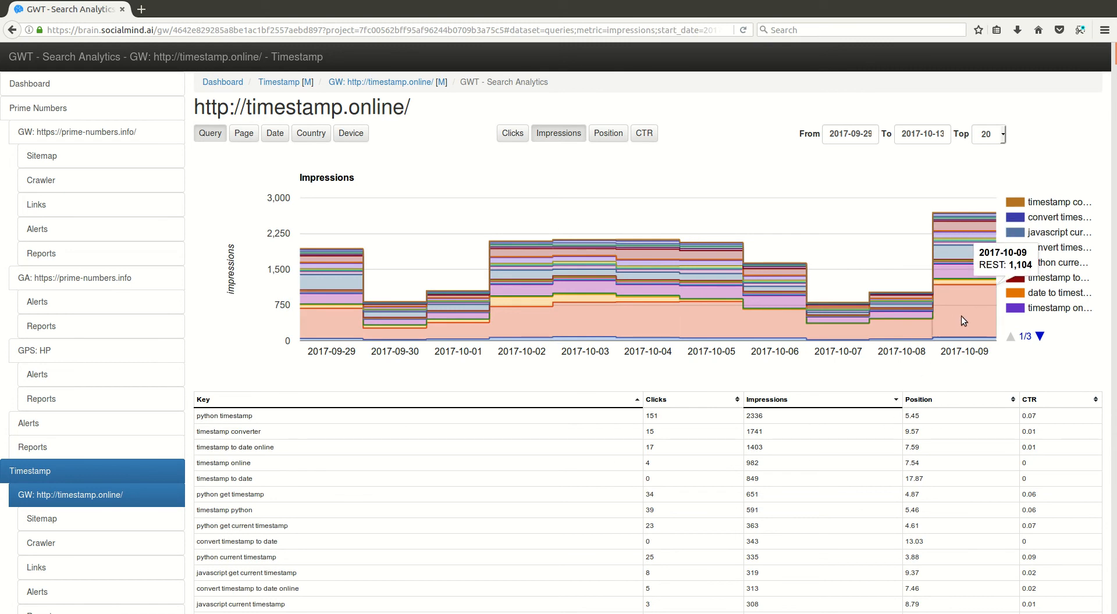
click(999, 138)
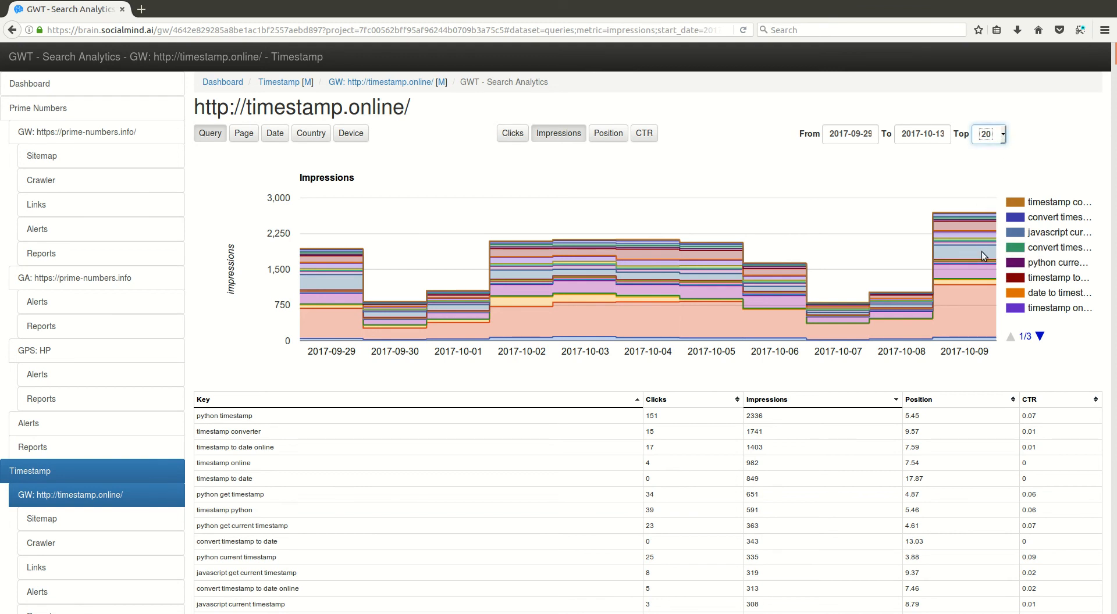
key(Down)
mouse_move(982, 251)
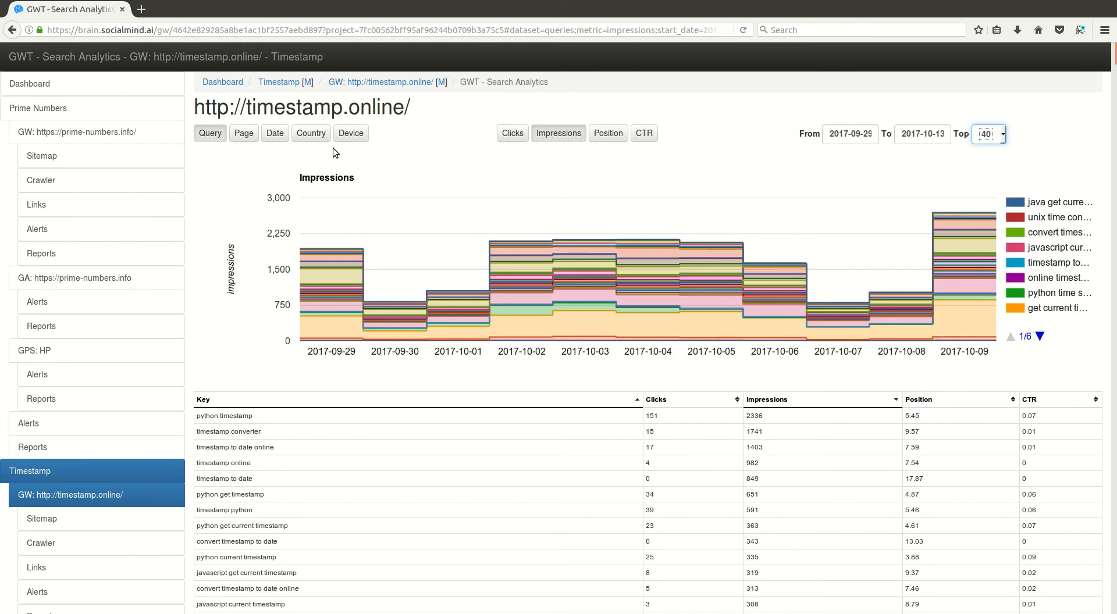
click(242, 135)
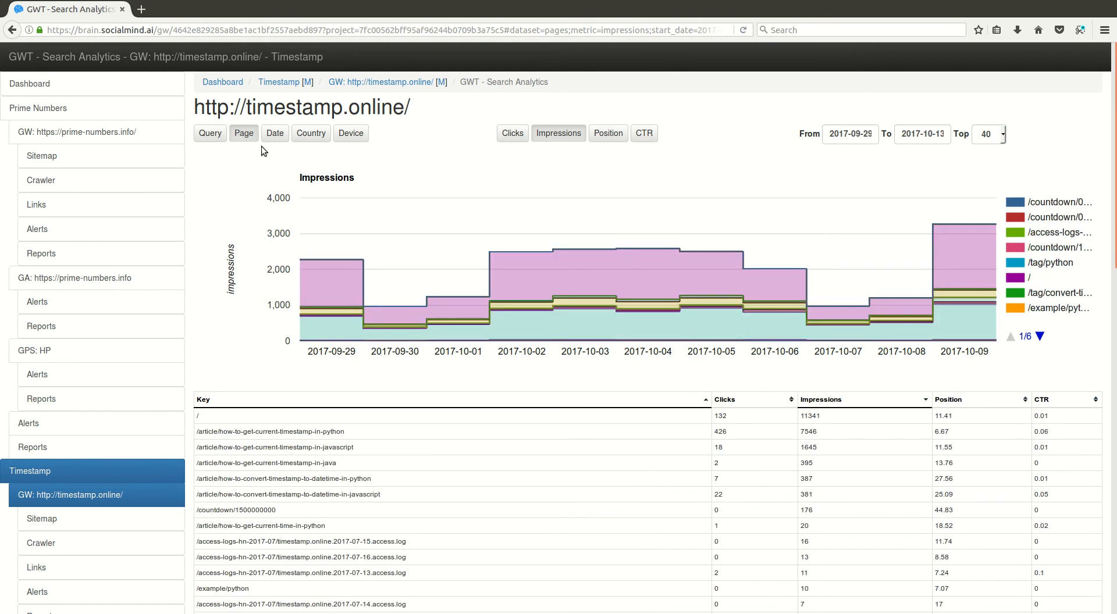
click(55, 523)
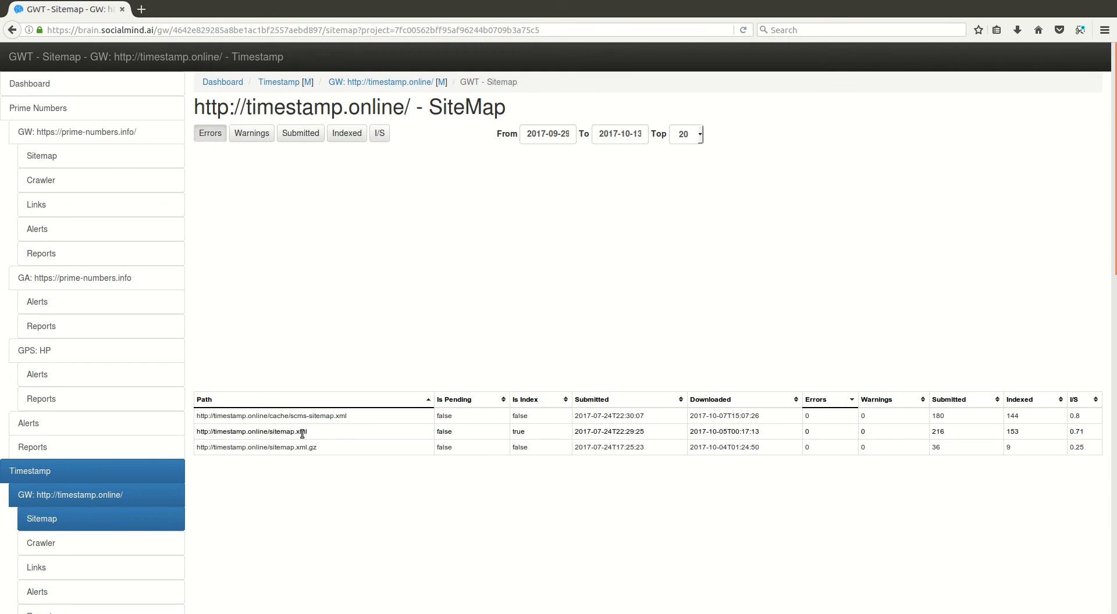
click(347, 136)
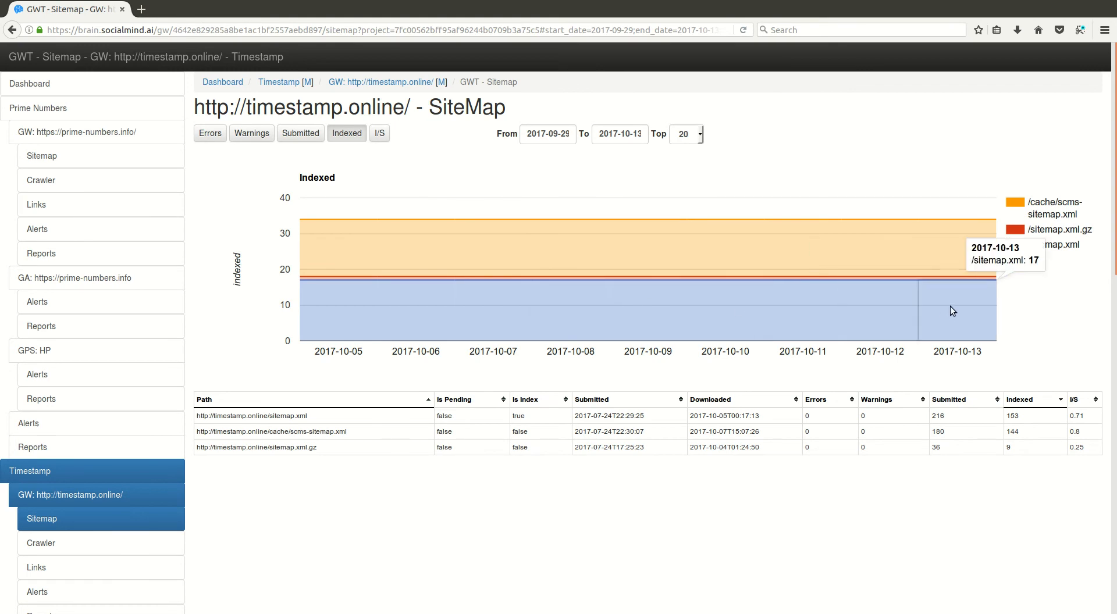
scroll(44, 499, down, 2)
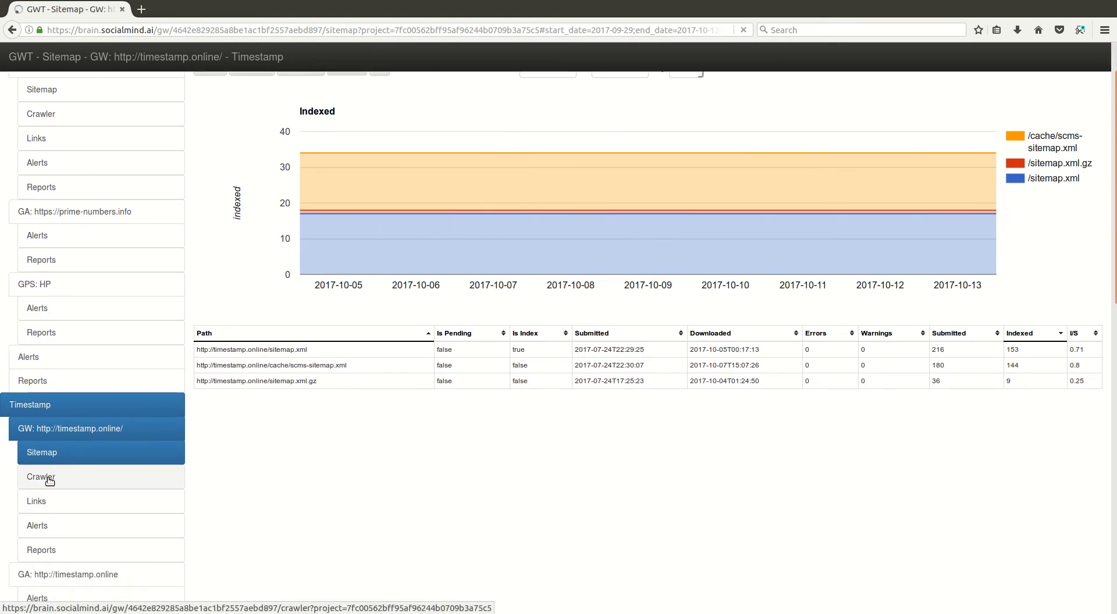
click(45, 480)
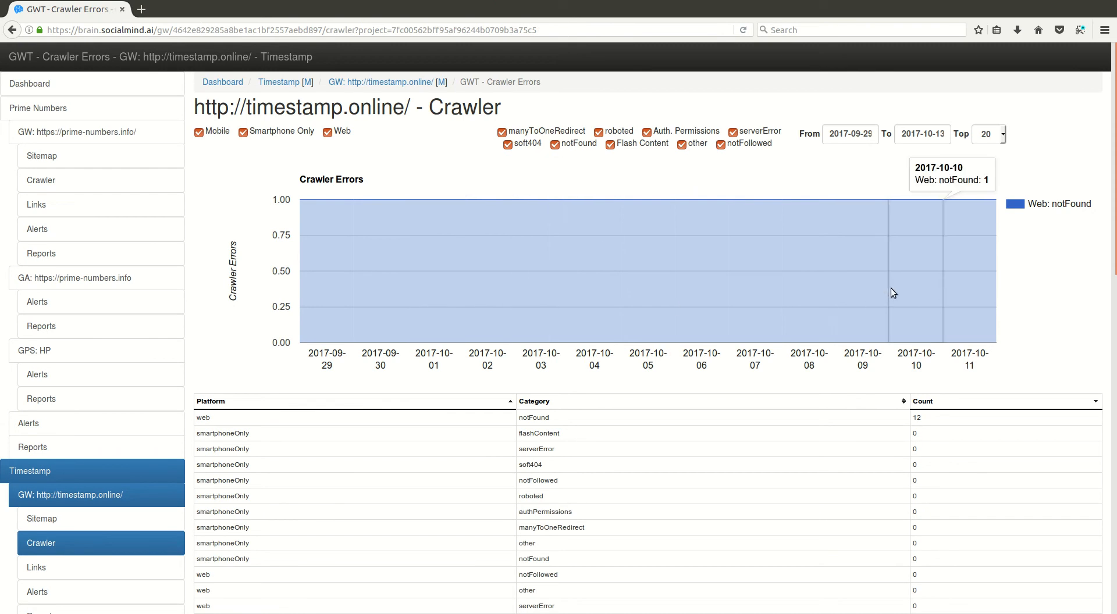
scroll(636, 333, down, 1)
scroll(636, 333, down, 4)
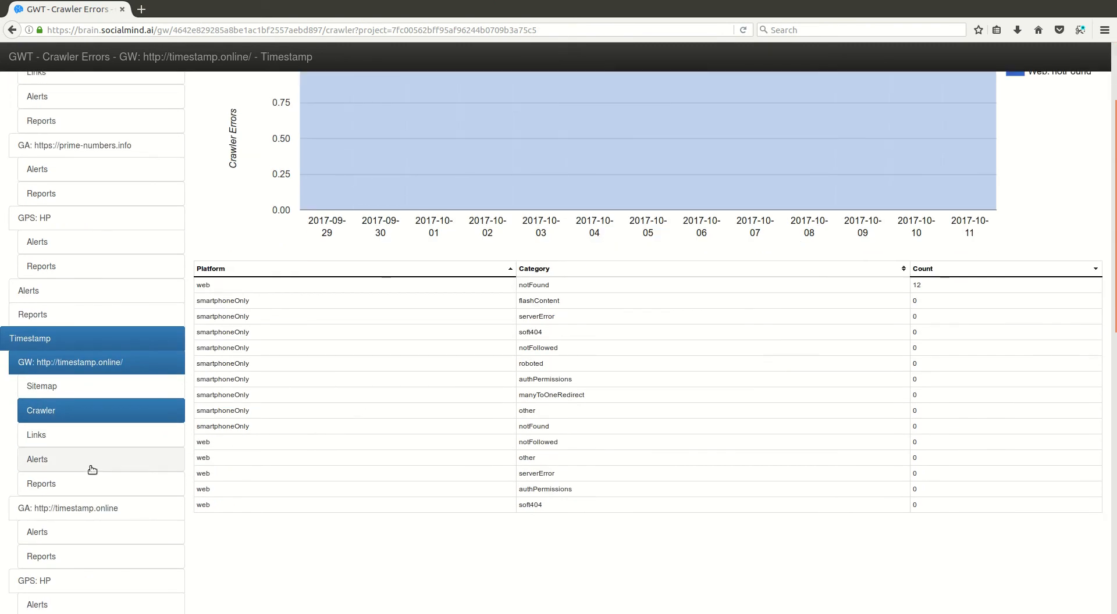
click(57, 462)
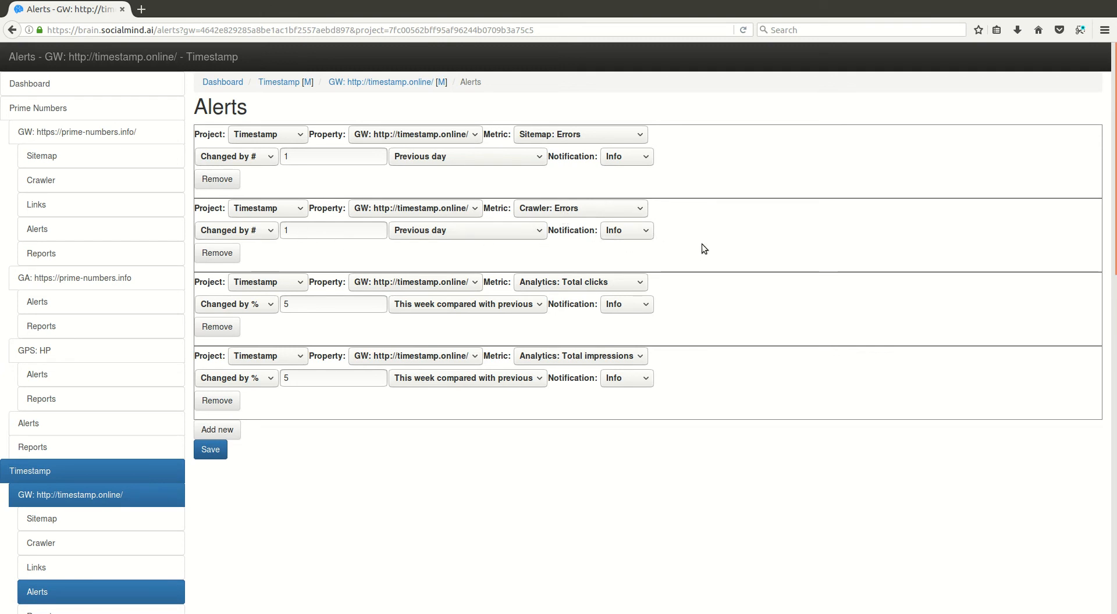
scroll(696, 321, down, 6)
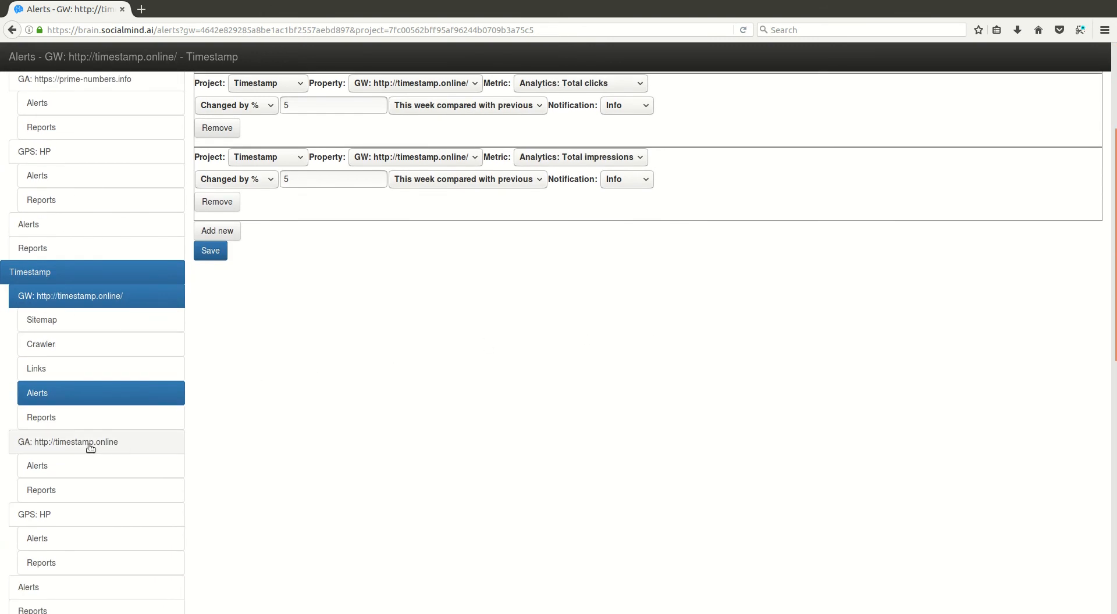
click(84, 446)
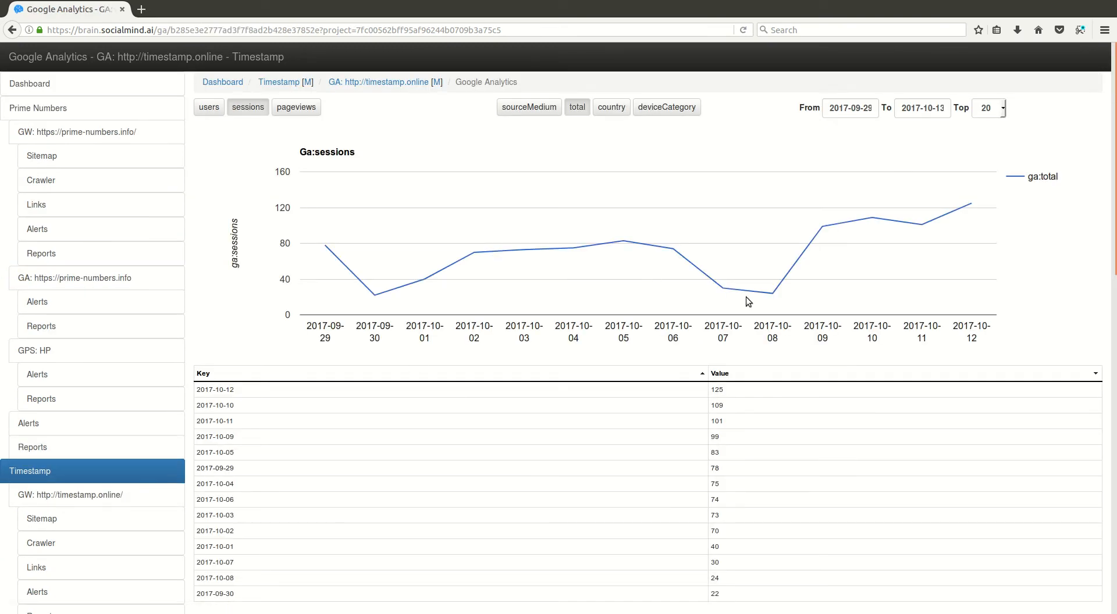
click(282, 111)
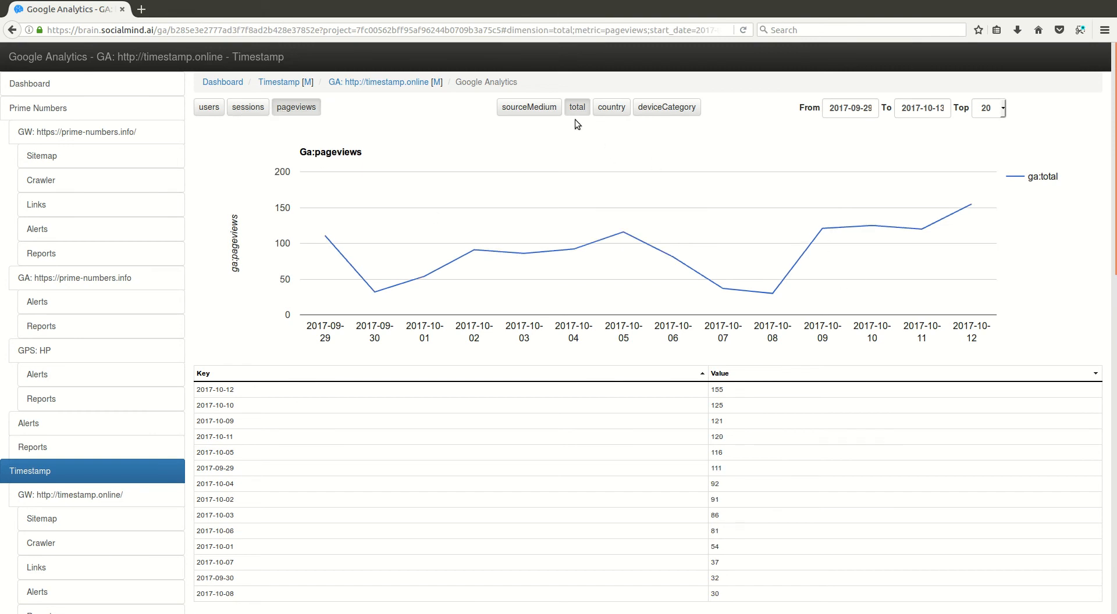
click(531, 111)
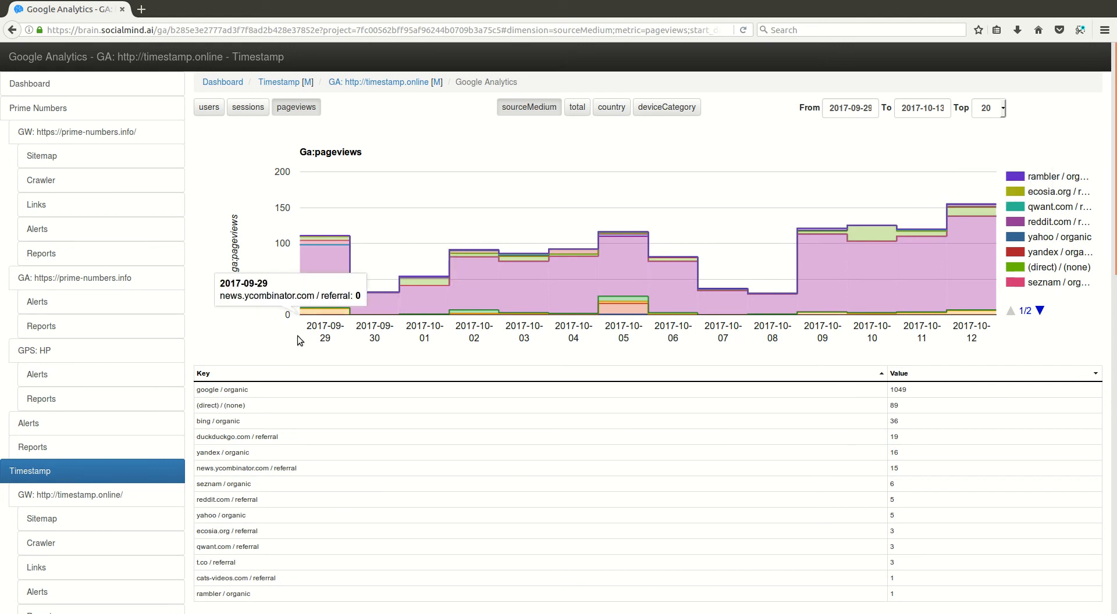
Step: Open the Timestamp project's GPS: HP page speed property and examine the daily HTML response_bytes chart
scroll(96, 526, down, 1)
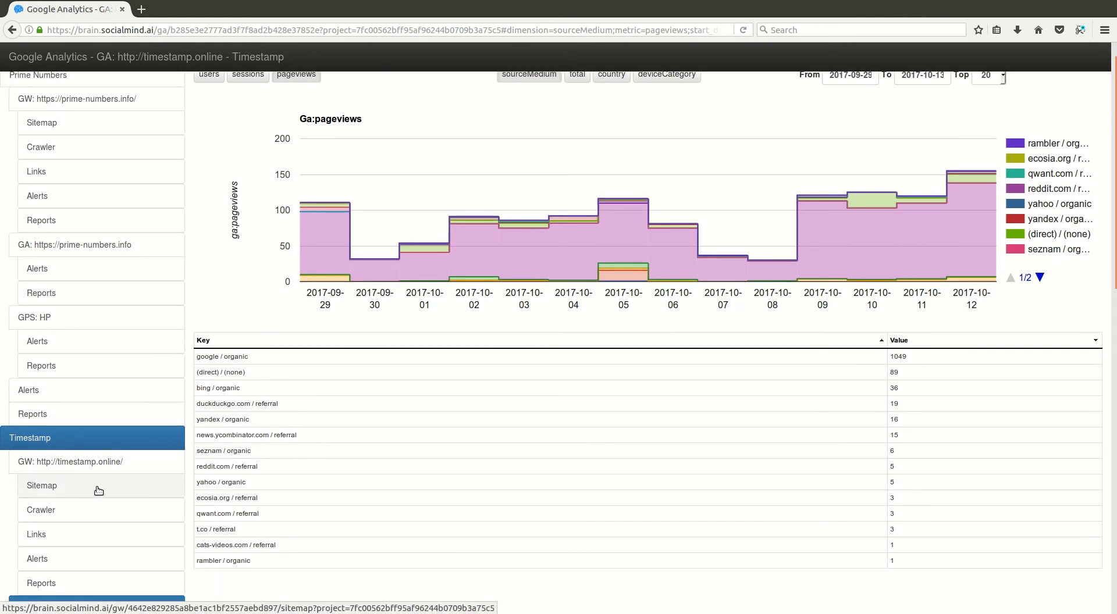
scroll(93, 494, down, 5)
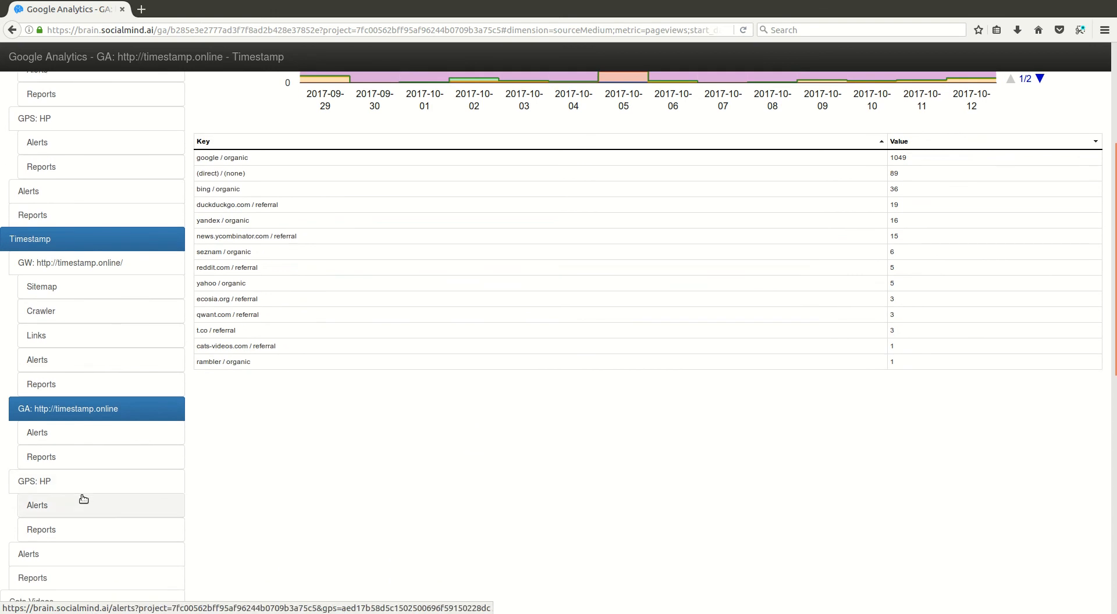
click(70, 488)
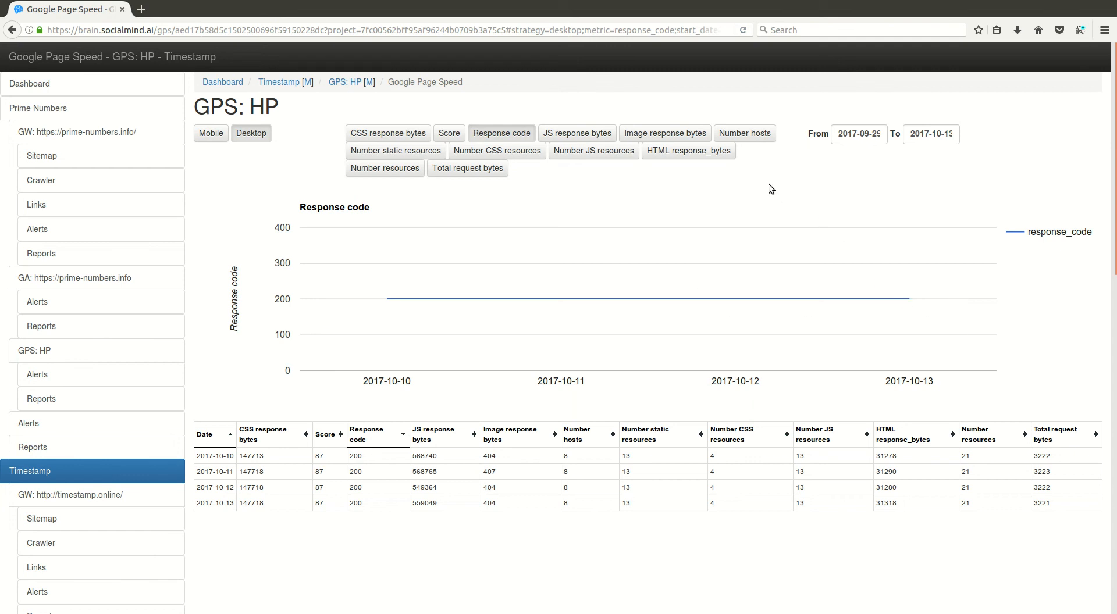
click(679, 153)
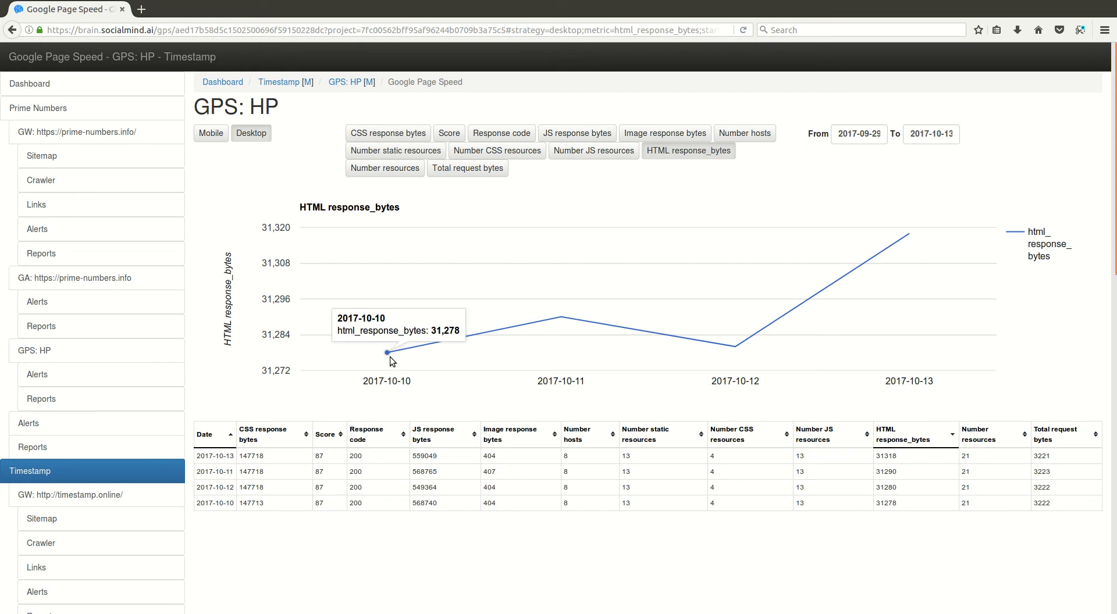
mouse_move(910, 234)
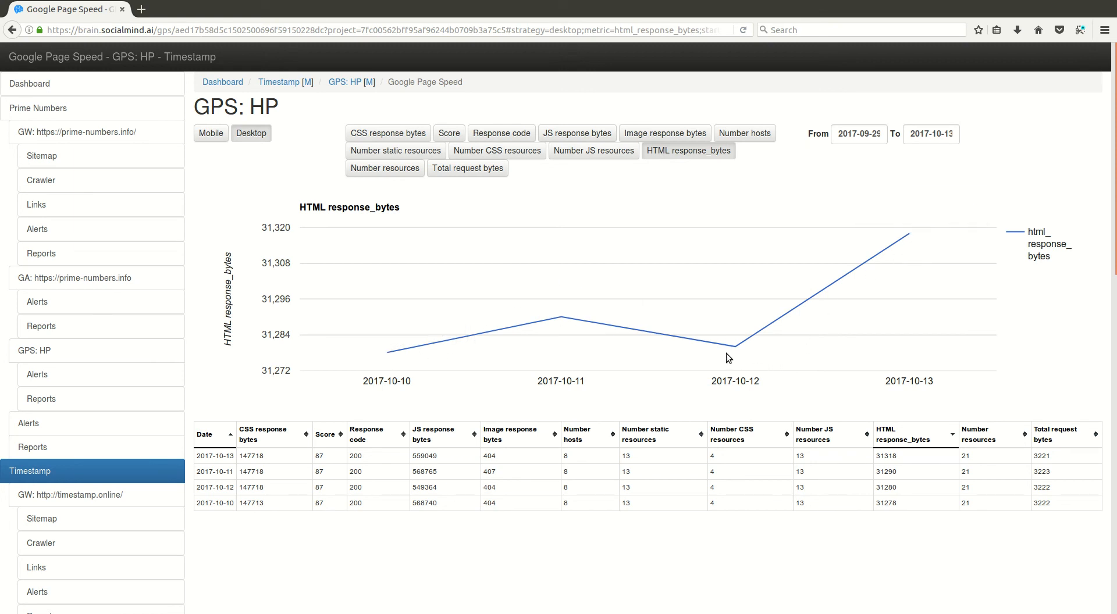
mouse_move(562, 318)
Step: Open the Timestamp project's overall reports and look through the list of triggered alerts
scroll(108, 467, down, 2)
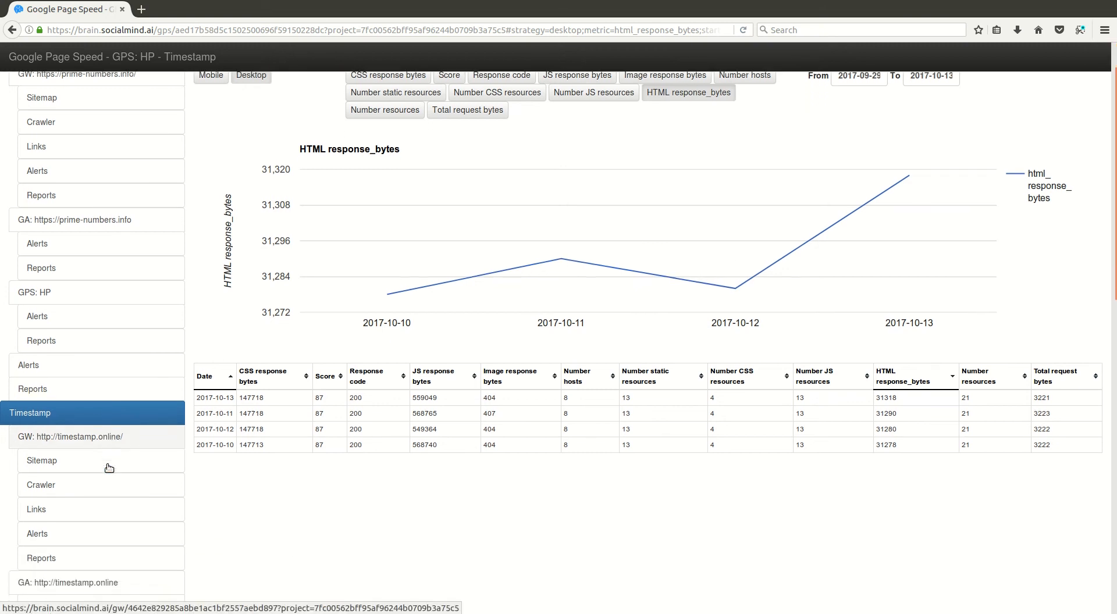
scroll(109, 468, down, 5)
scroll(79, 462, down, 5)
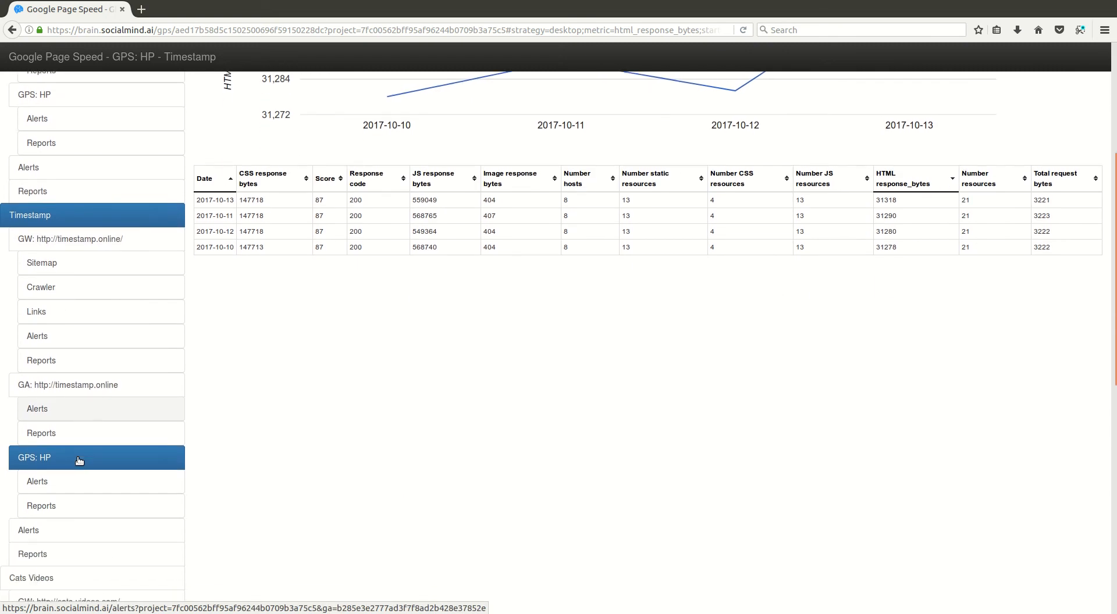
click(64, 446)
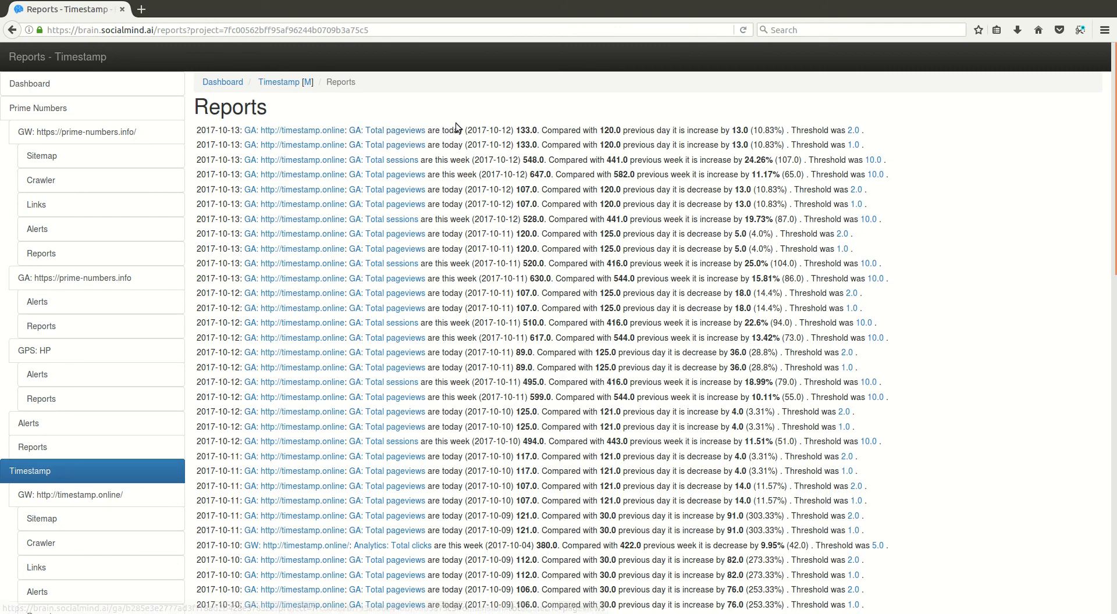
scroll(606, 267, down, 6)
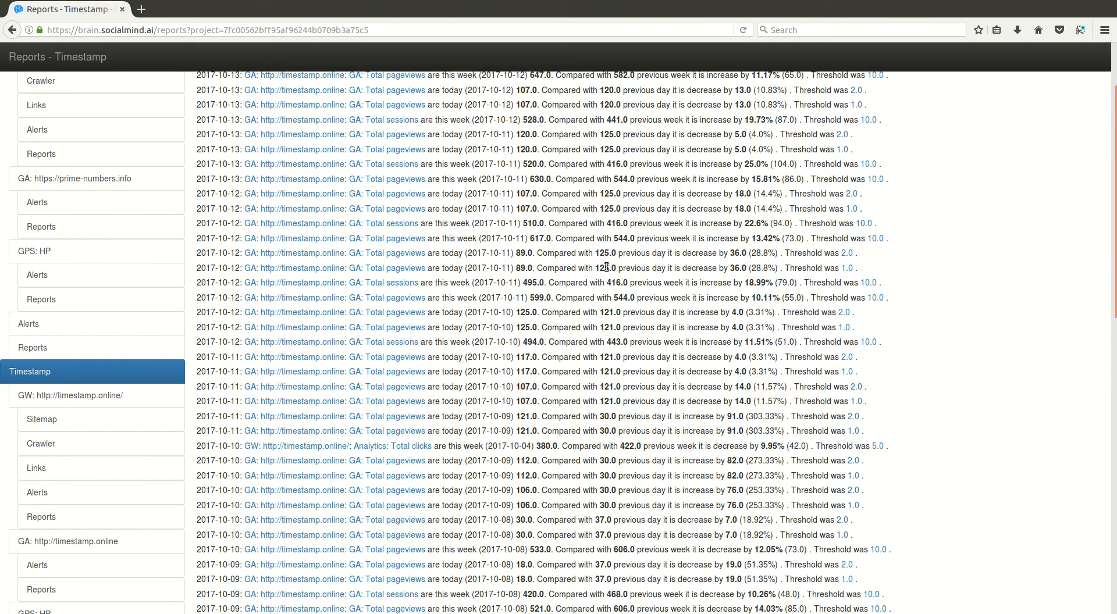
scroll(606, 267, down, 10)
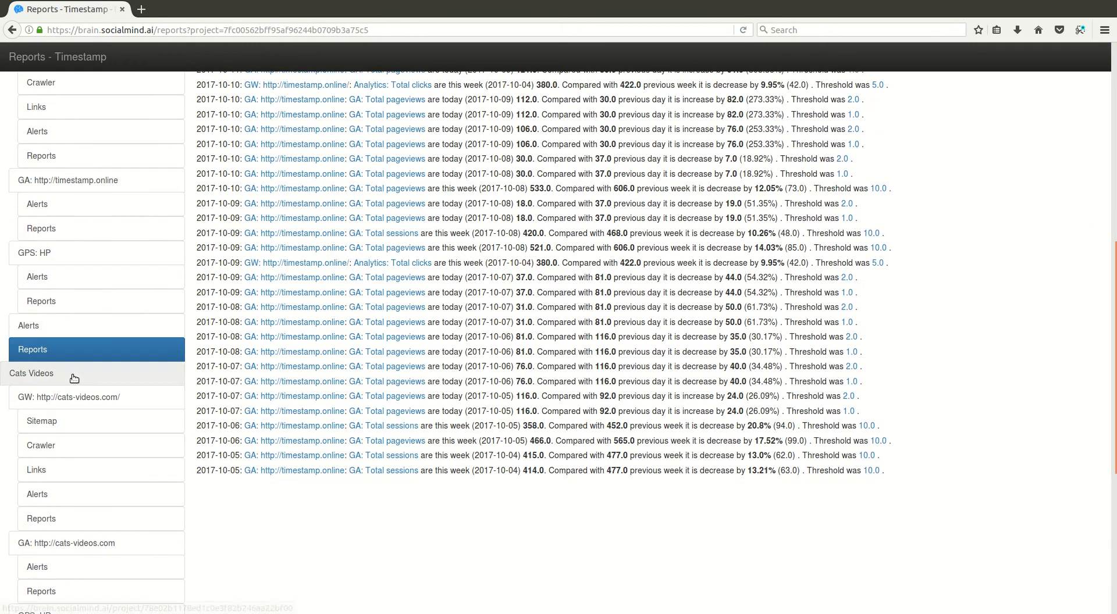
Step: Go to the account's invitations and follow the registration link of the Demo invitation
scroll(77, 377, down, 5)
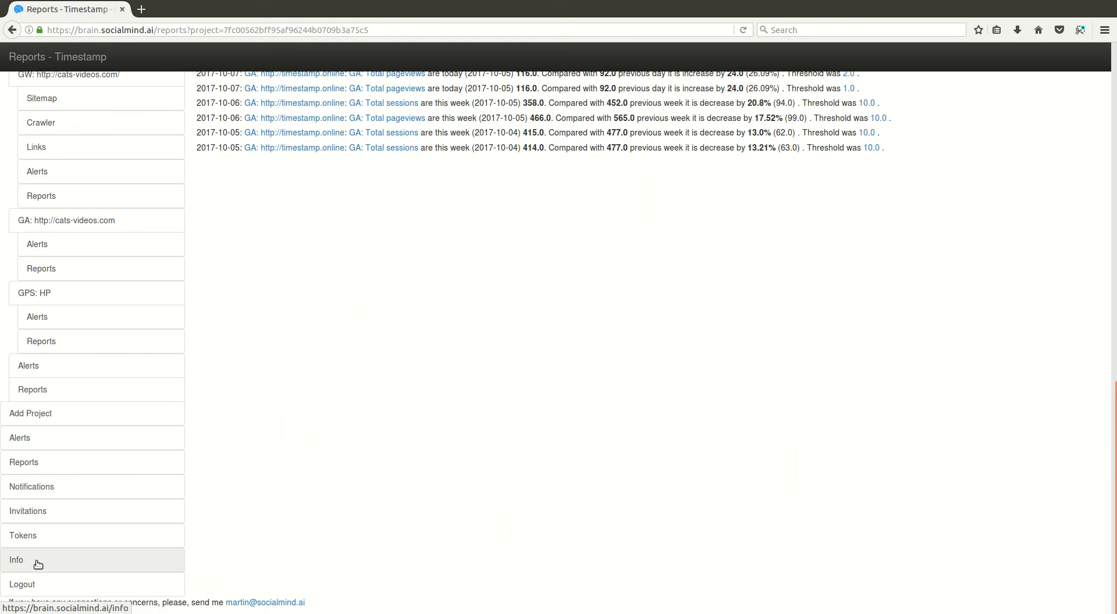
click(36, 517)
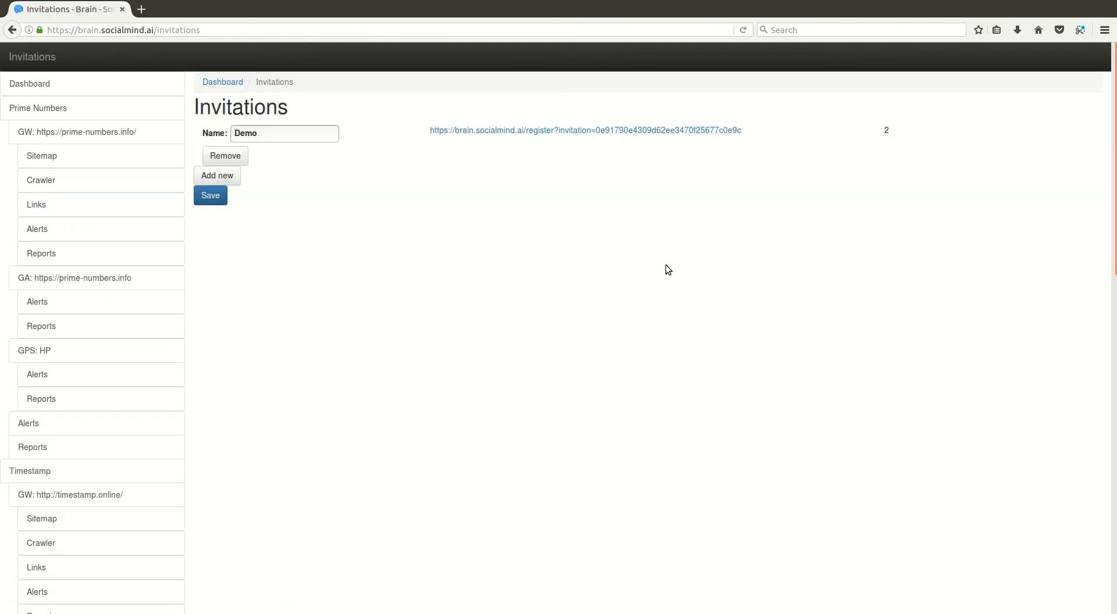
click(576, 136)
Step: Enter Social Mind - Demo3 as the account name in the registration form
click(490, 135)
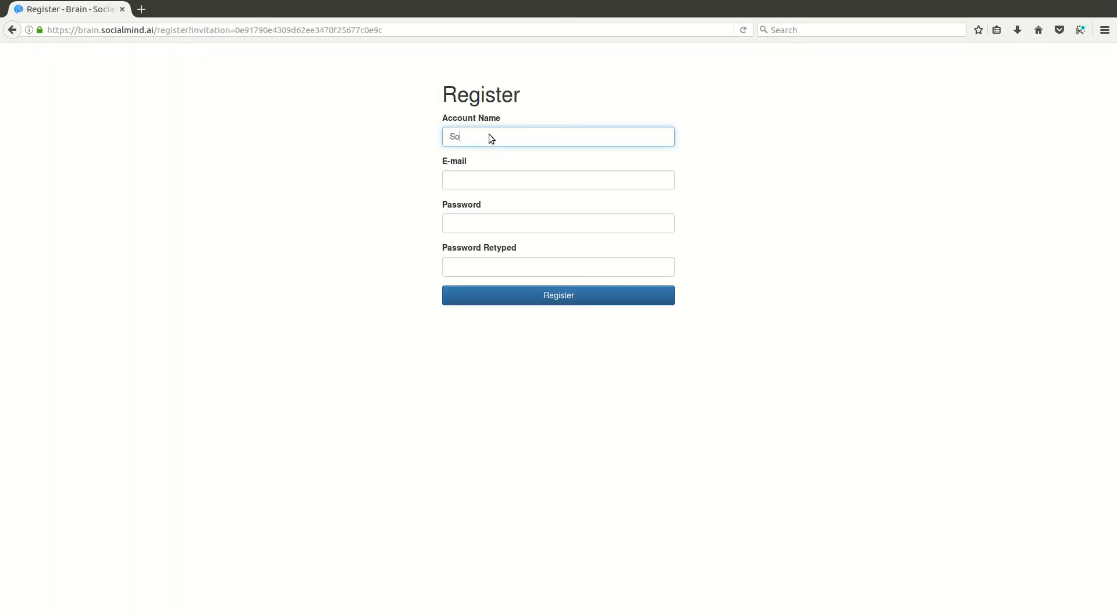
text(Social Mind - Demo2)
drag(522, 138, 535, 135)
key(BackSpace)
text(3)
key(Tab)
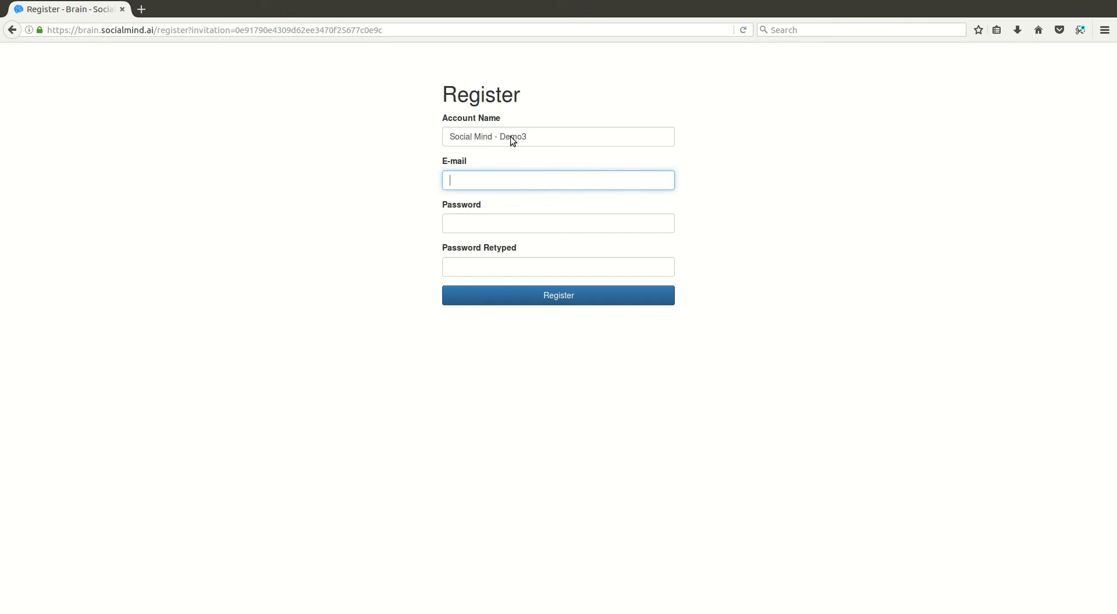
Step: Fill in the account's e-mail, enter the account password in both password fields, and submit the registration
click(524, 211)
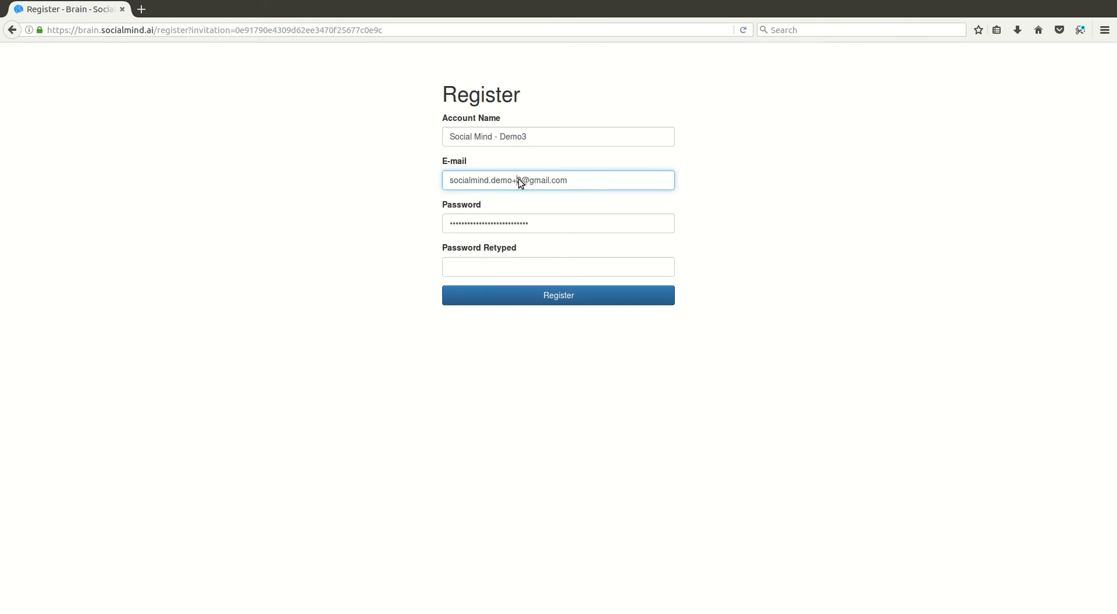
drag(258, 30, 376, 28)
click(528, 222)
drag(528, 223, 403, 219)
key(ctrl+v)
text(••••)
click(475, 267)
key(ctrl+v)
text(••••)
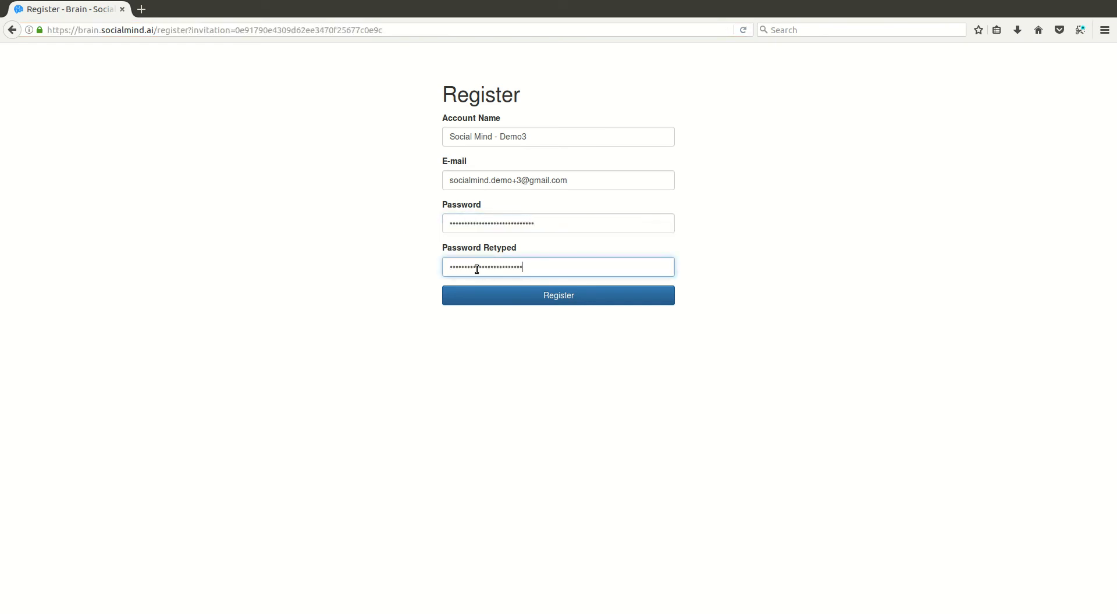
click(511, 301)
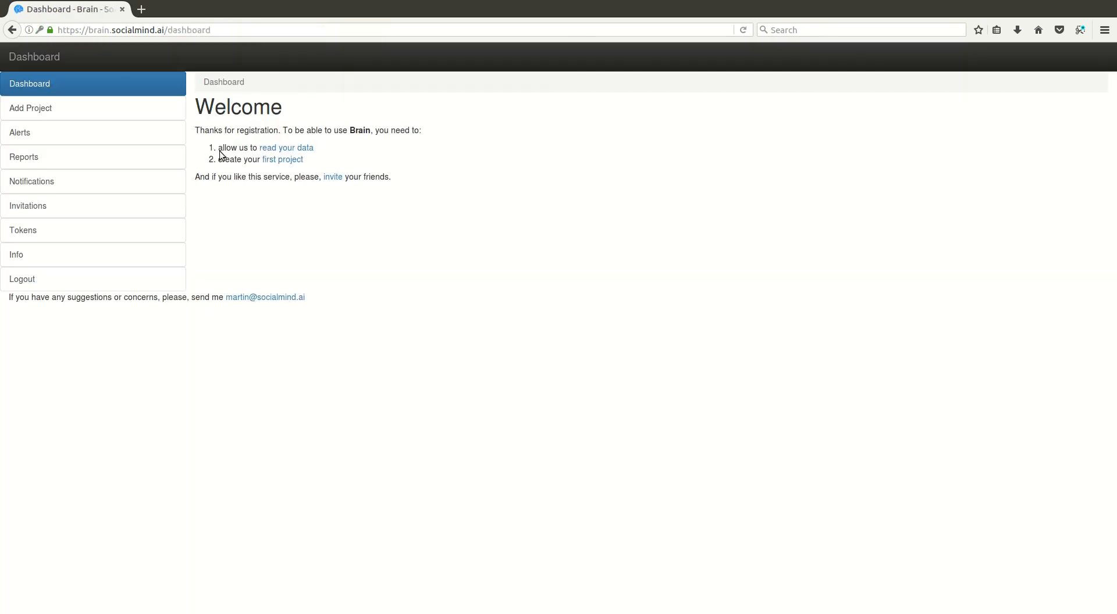
Step: Authorize the service to read the Google data, using the signed-in demo Google account and allowing the requested access
click(286, 149)
click(224, 167)
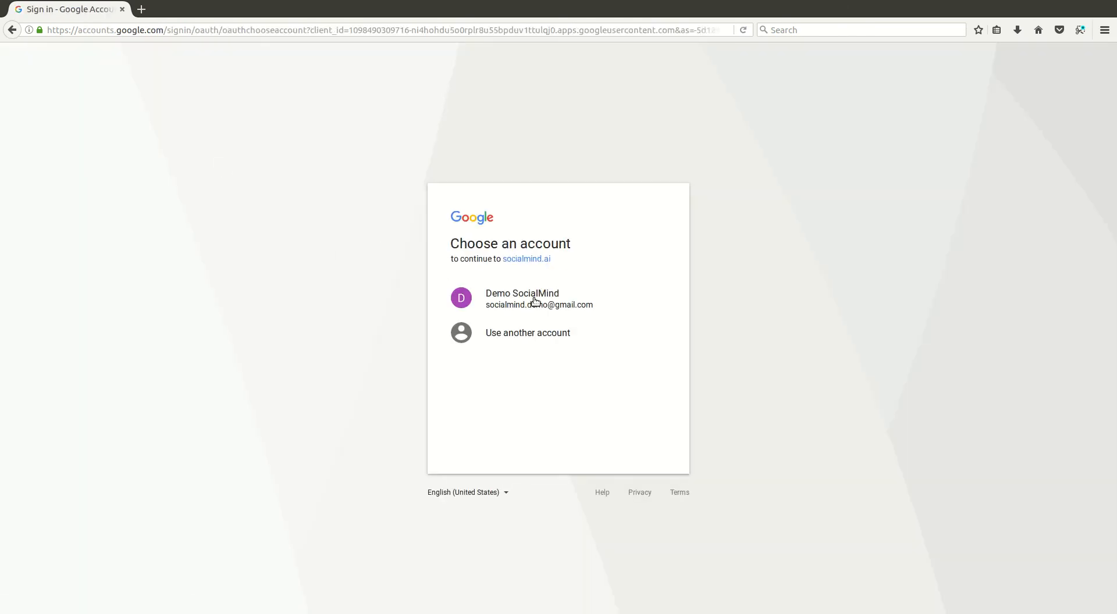
click(535, 300)
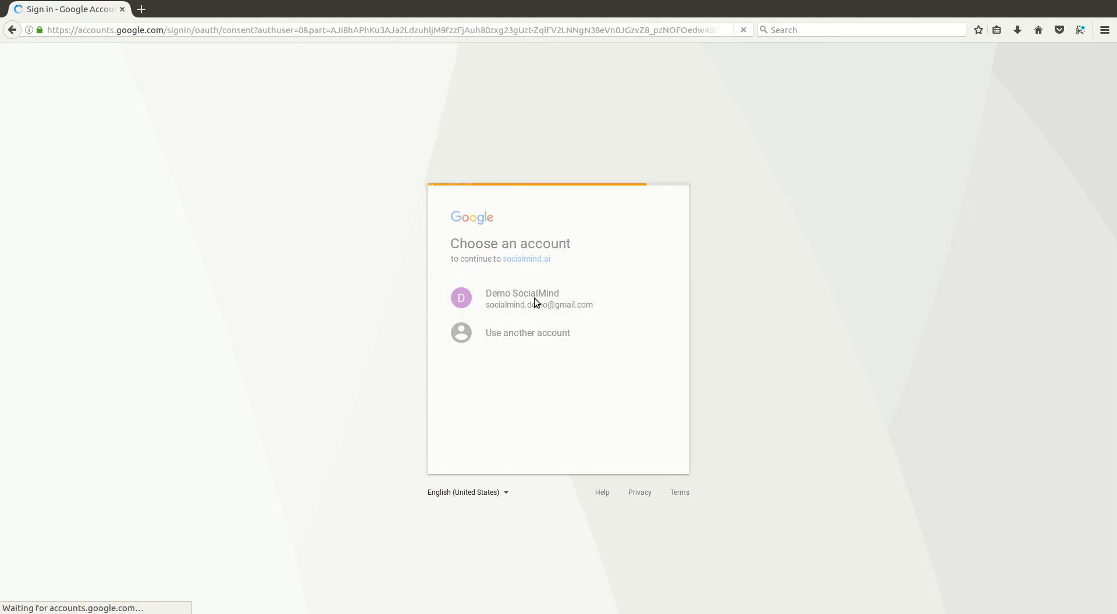
click(647, 448)
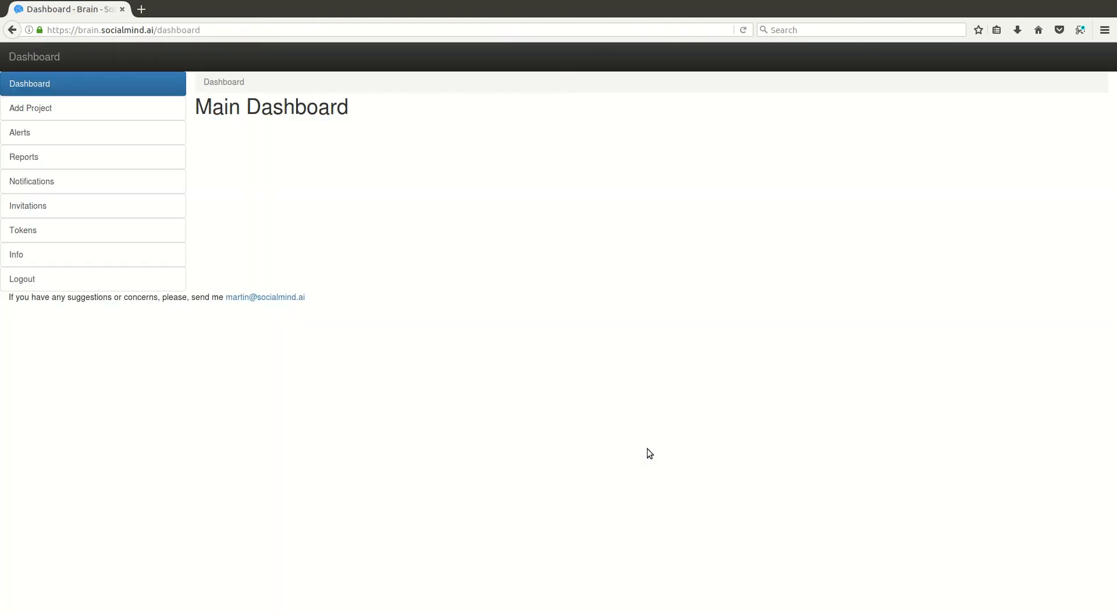
click(38, 110)
click(232, 139)
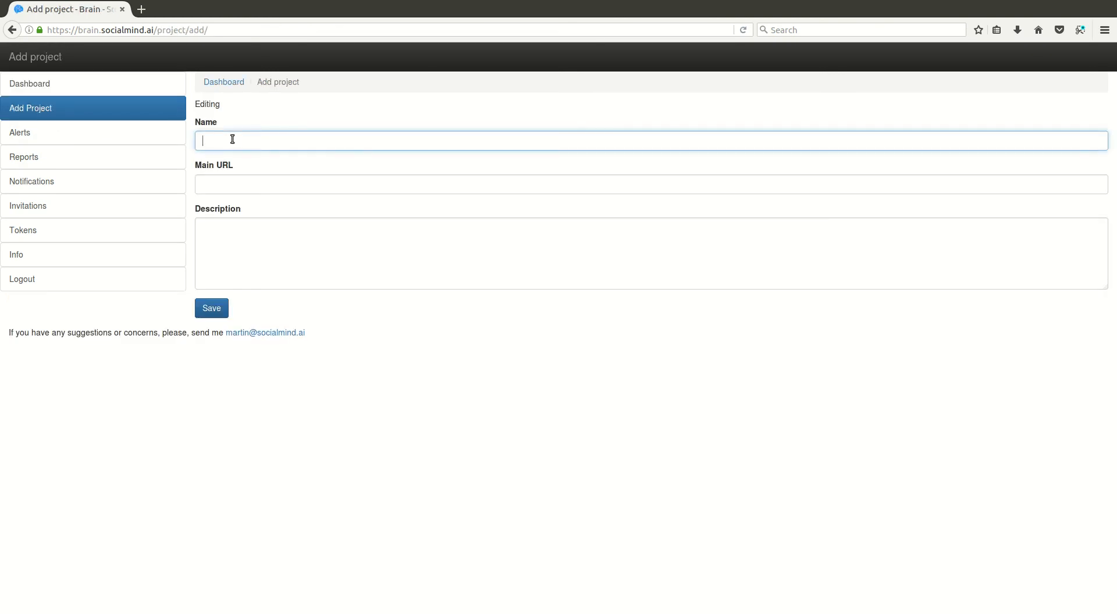
text(Timestamp)
click(226, 177)
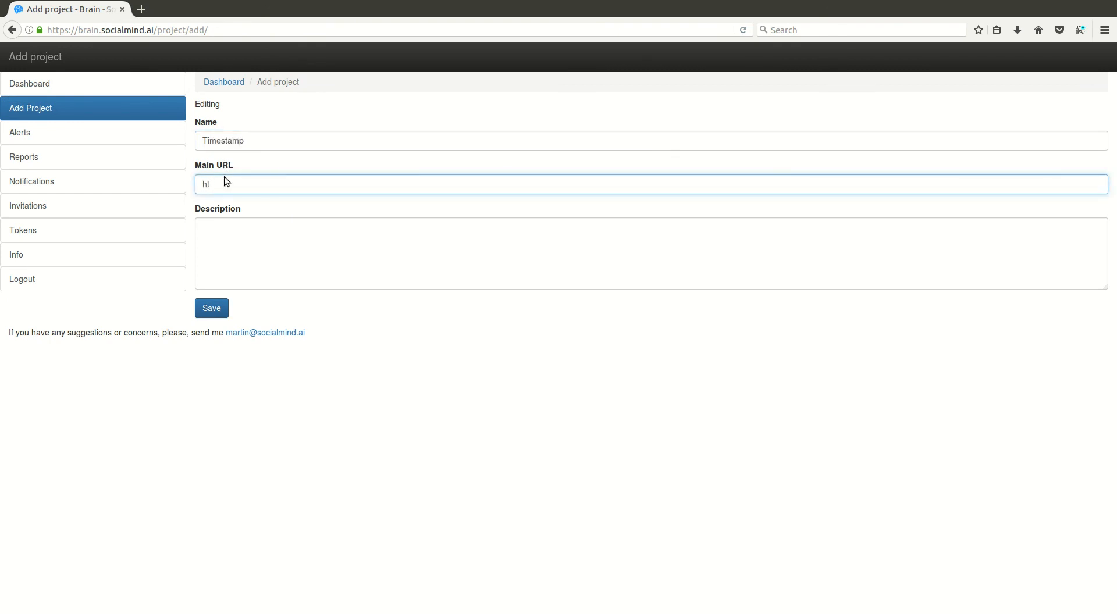
text(http://timestamp.online)
click(237, 261)
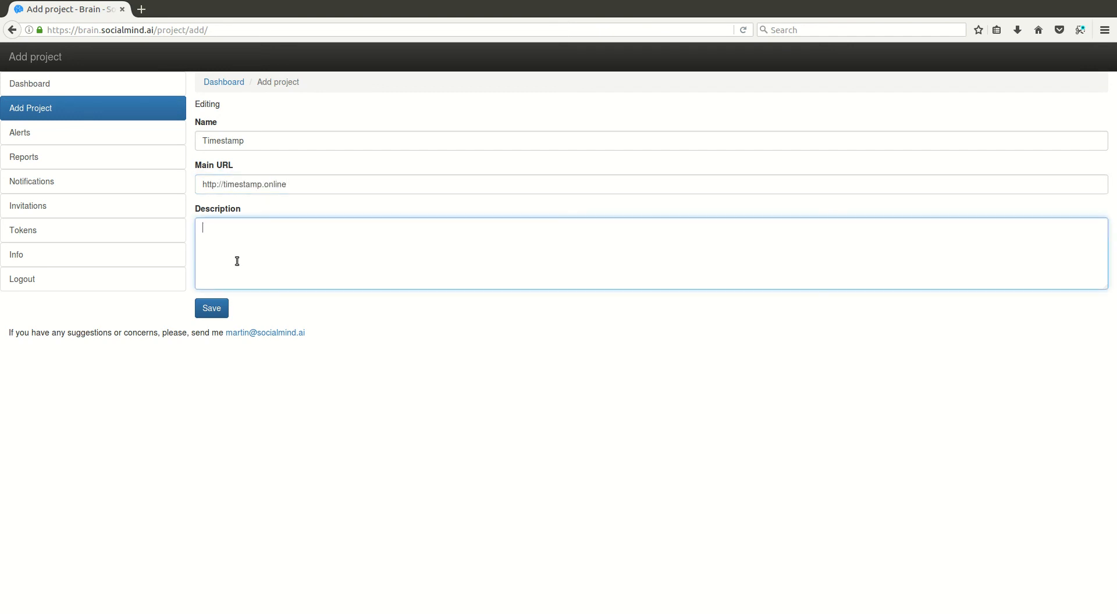
text(Timestamp)
click(211, 308)
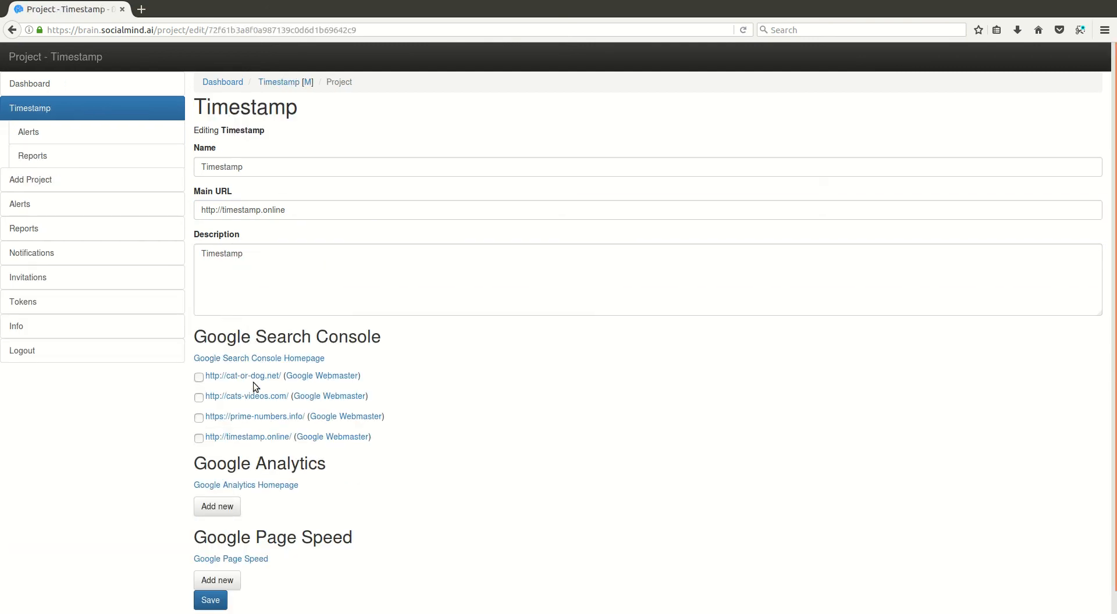
click(199, 439)
scroll(131, 459, down, 1)
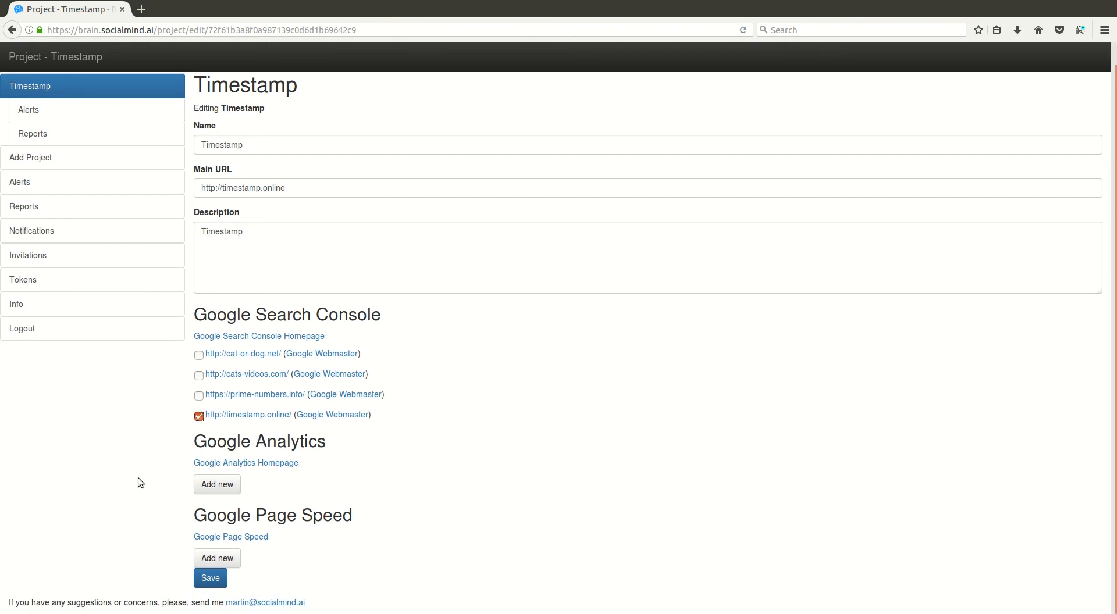
click(216, 491)
scroll(221, 488, down, 1)
click(273, 459)
click(263, 470)
click(373, 455)
click(373, 478)
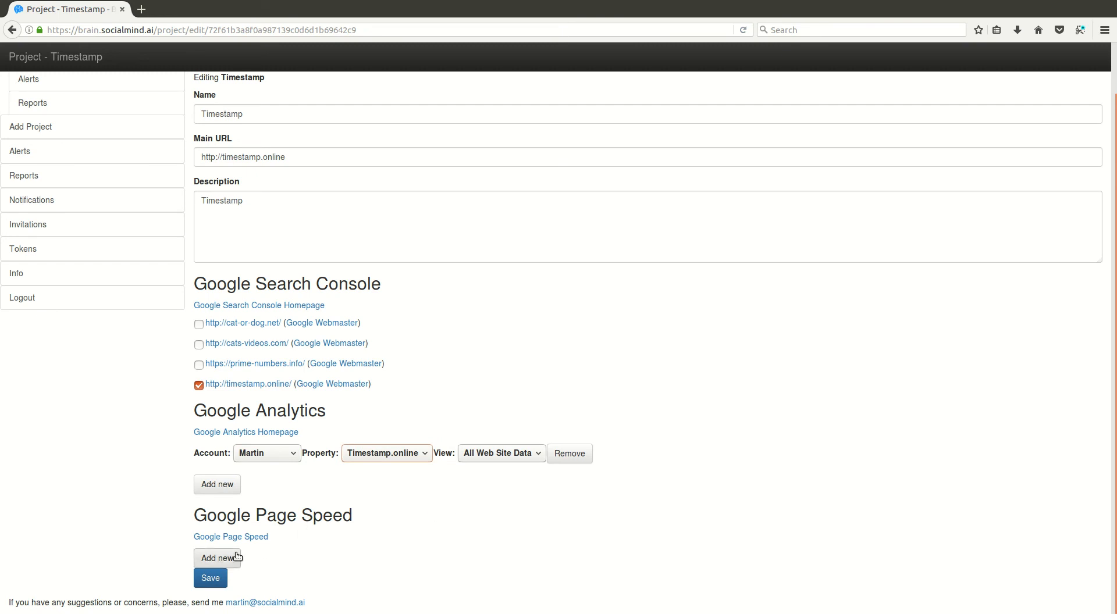
click(219, 559)
scroll(329, 538, down, 1)
click(288, 529)
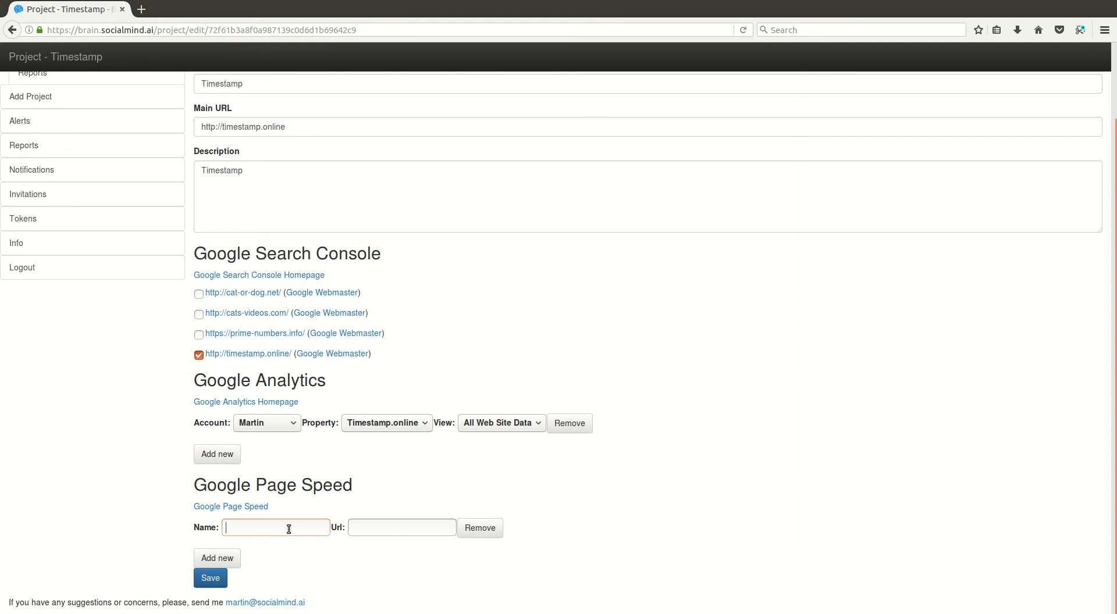
text(HP)
key(Tab)
text(http://timestamp.online)
click(216, 578)
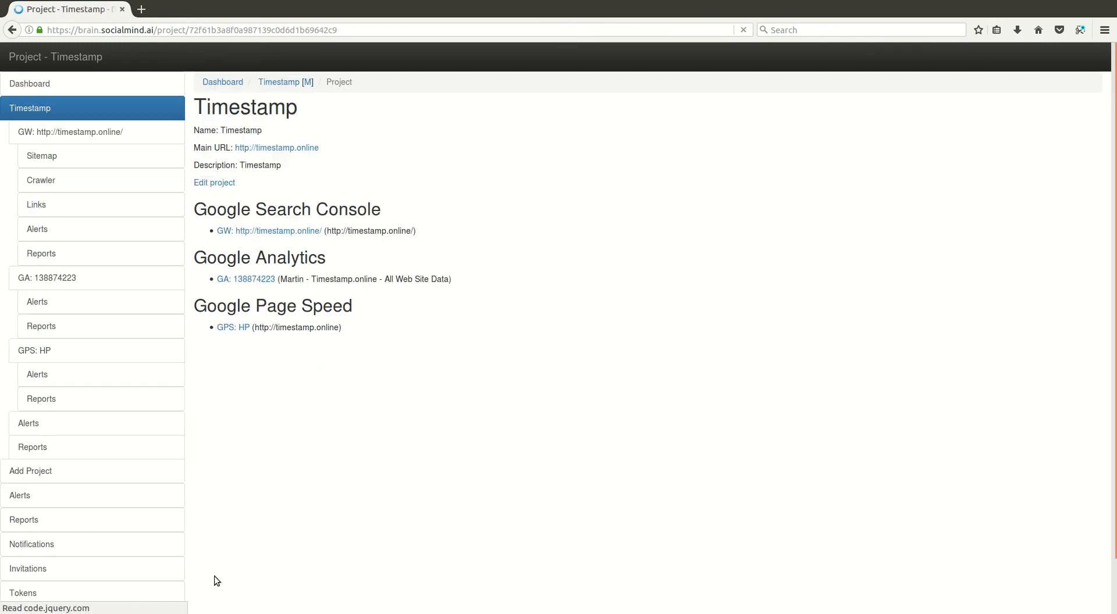
Step: Rename the Default e-mail notification to INFO
scroll(75, 367, down, 2)
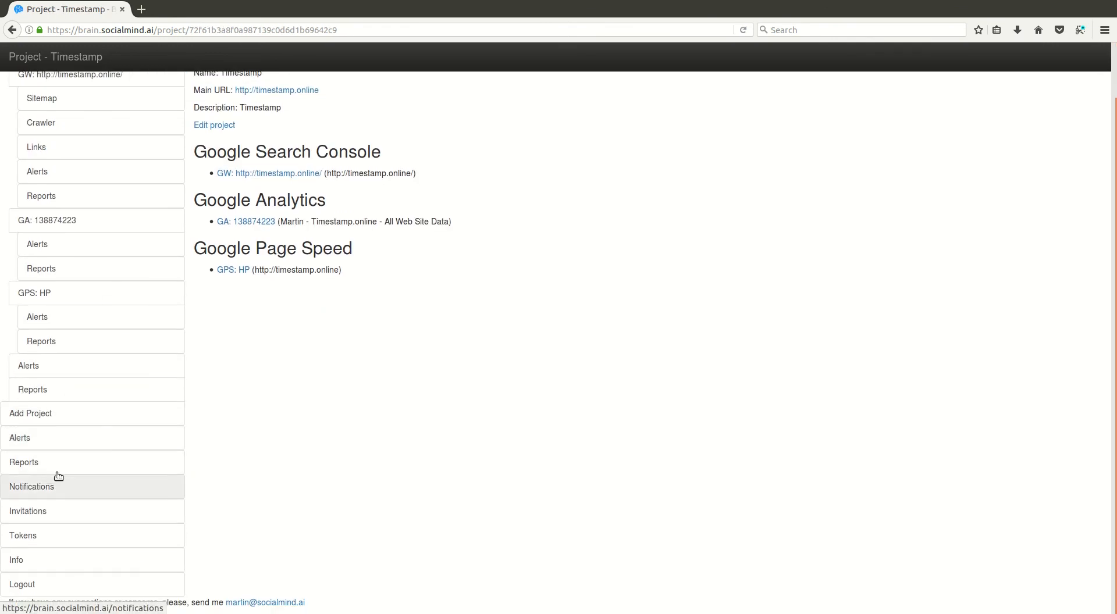
click(26, 437)
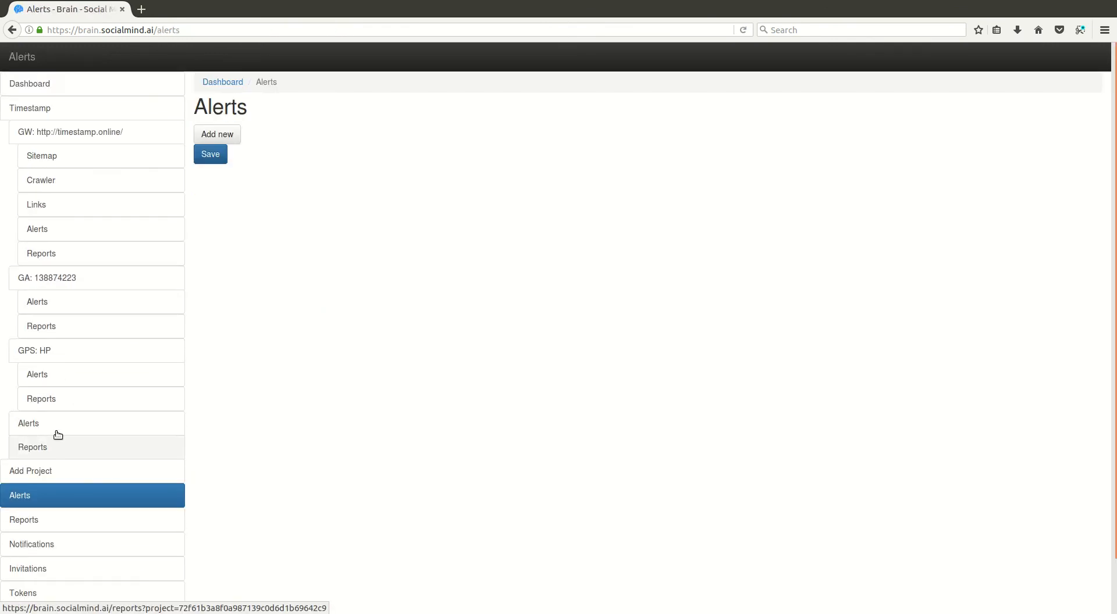
click(42, 548)
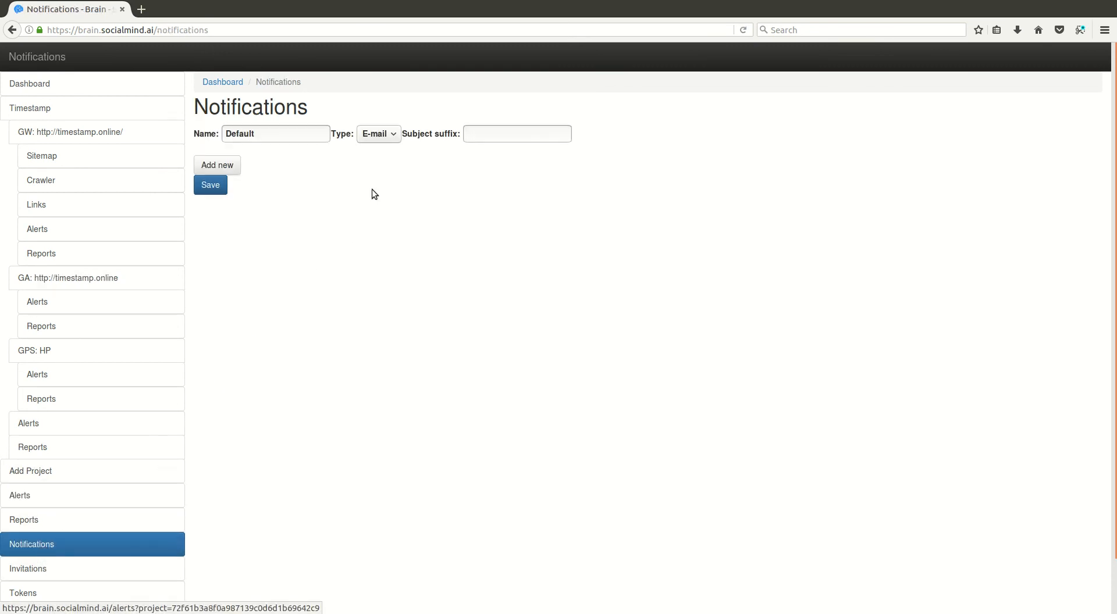
drag(308, 134, 209, 122)
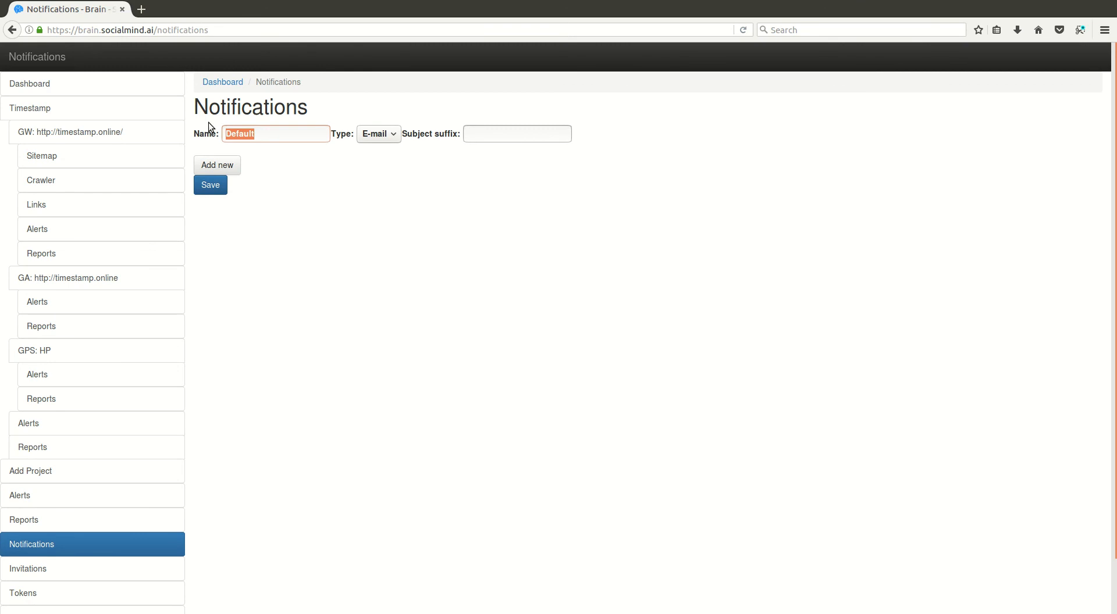
text(INFO)
Step: Add an e-mail notification named CRIT with the subject suffix CRITICAL and save the notifications
click(217, 165)
click(245, 166)
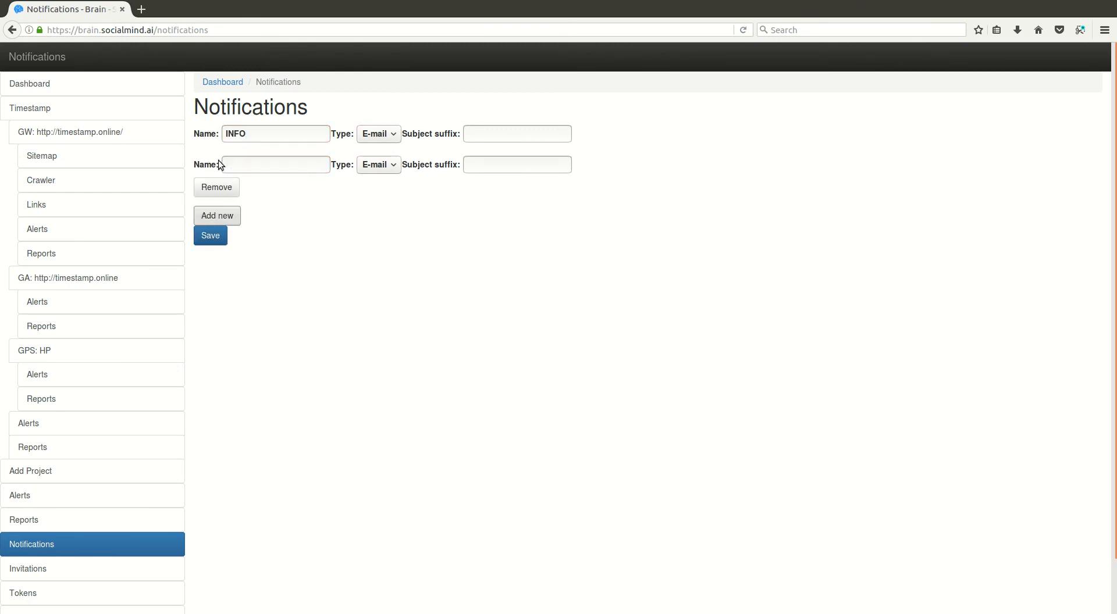
text(CRIT)
click(517, 166)
text(C)
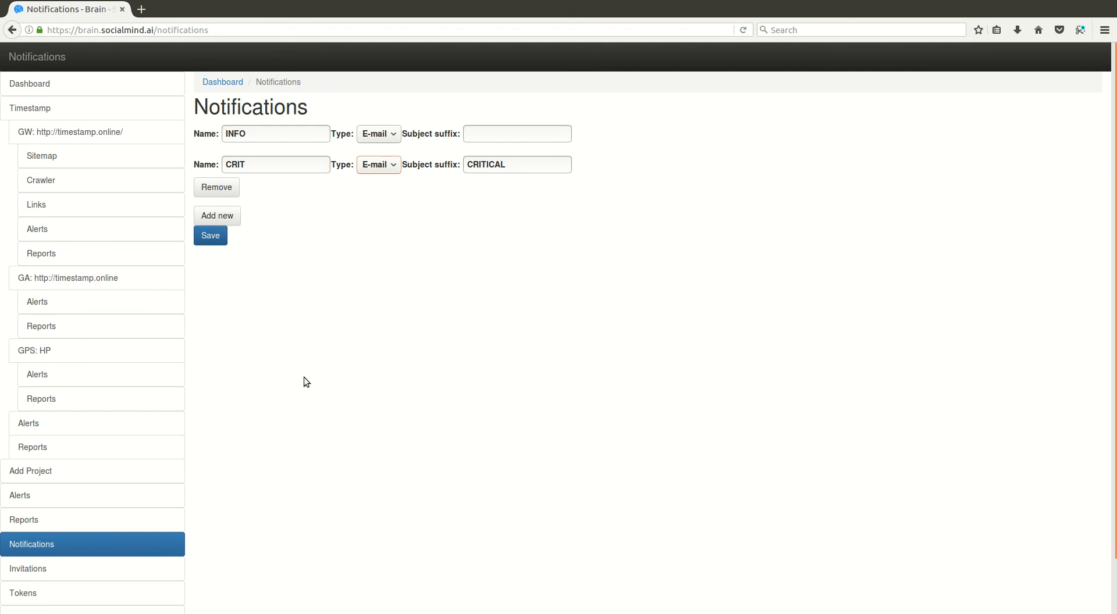
click(207, 237)
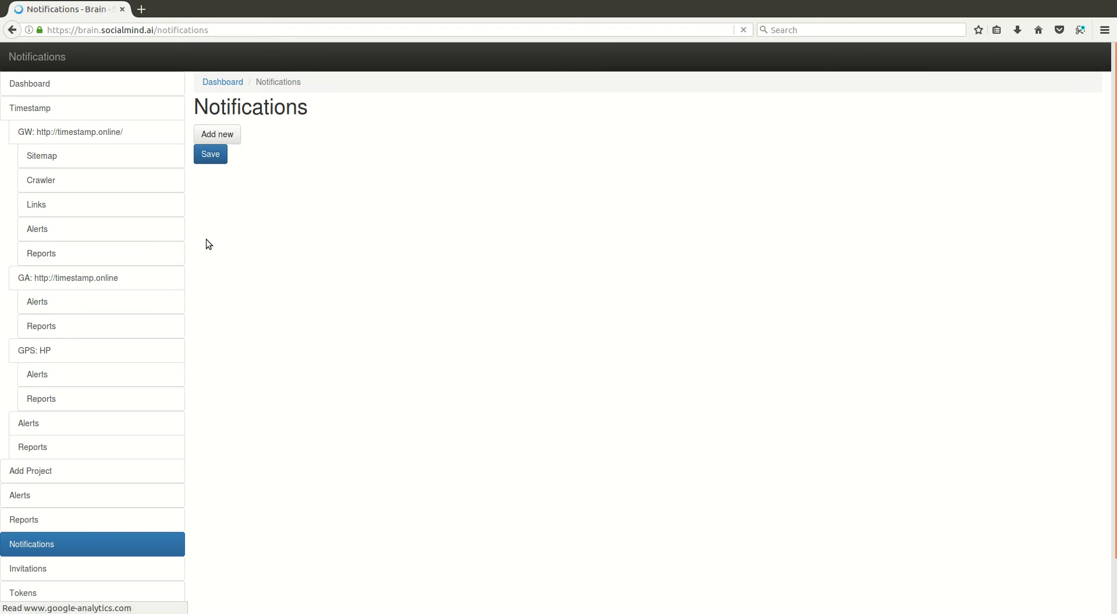
click(58, 235)
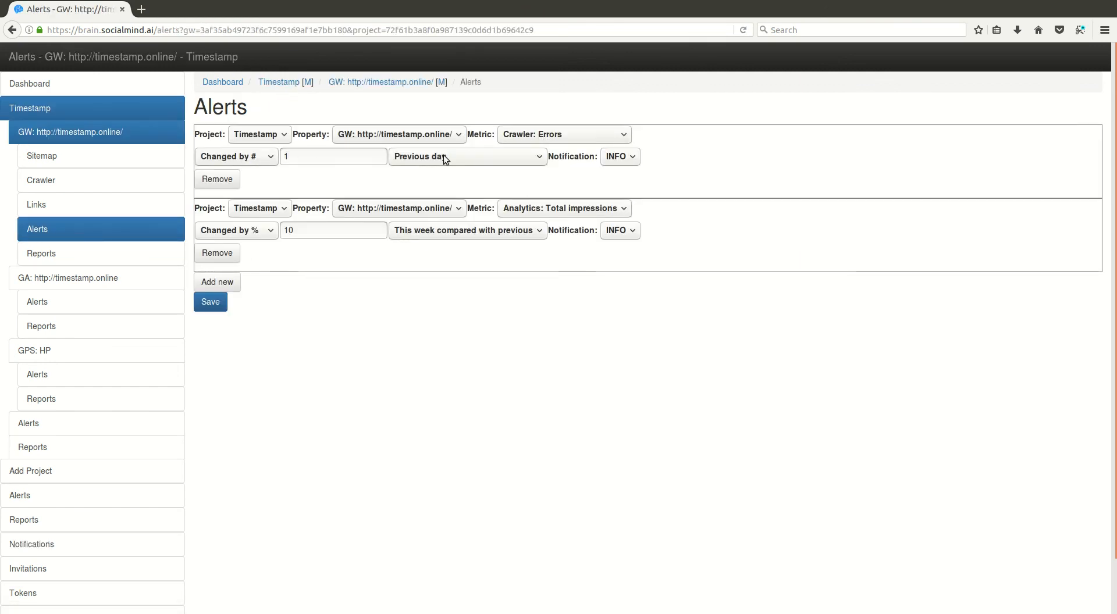
click(588, 155)
click(624, 158)
click(623, 185)
Step: Set the Analytics: Total impressions alert to a 50 % change against the previous day with the CRIT notification
drag(289, 231, 283, 230)
text(5)
click(467, 232)
click(459, 250)
click(612, 233)
click(617, 269)
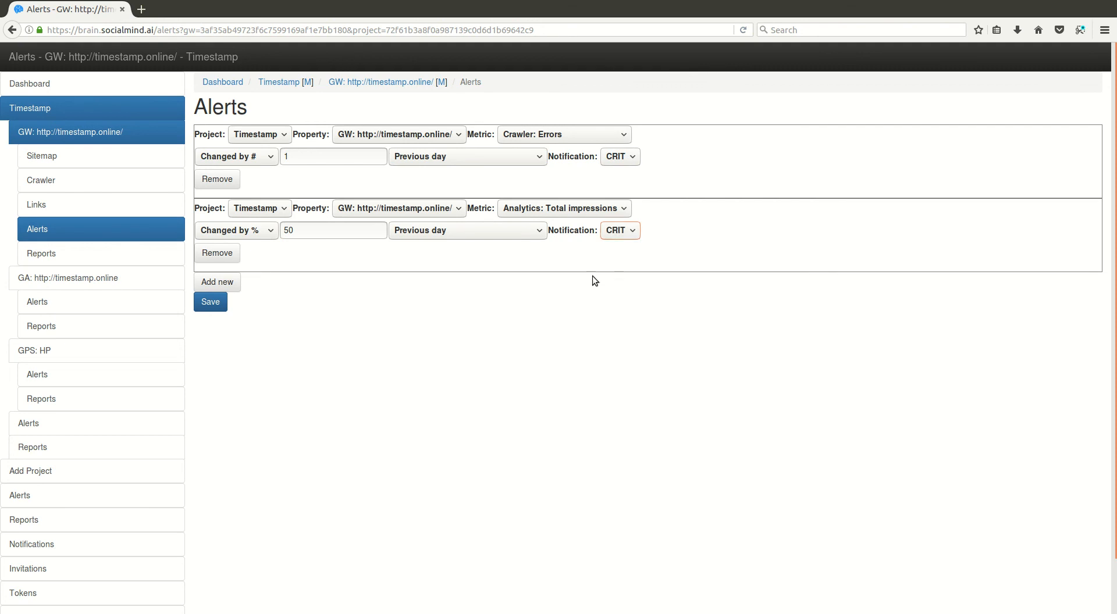
Step: Add an Analytics: Total impressions alert for Changed by # 1 against the previous day with INFO notification, and save the alerts
click(221, 283)
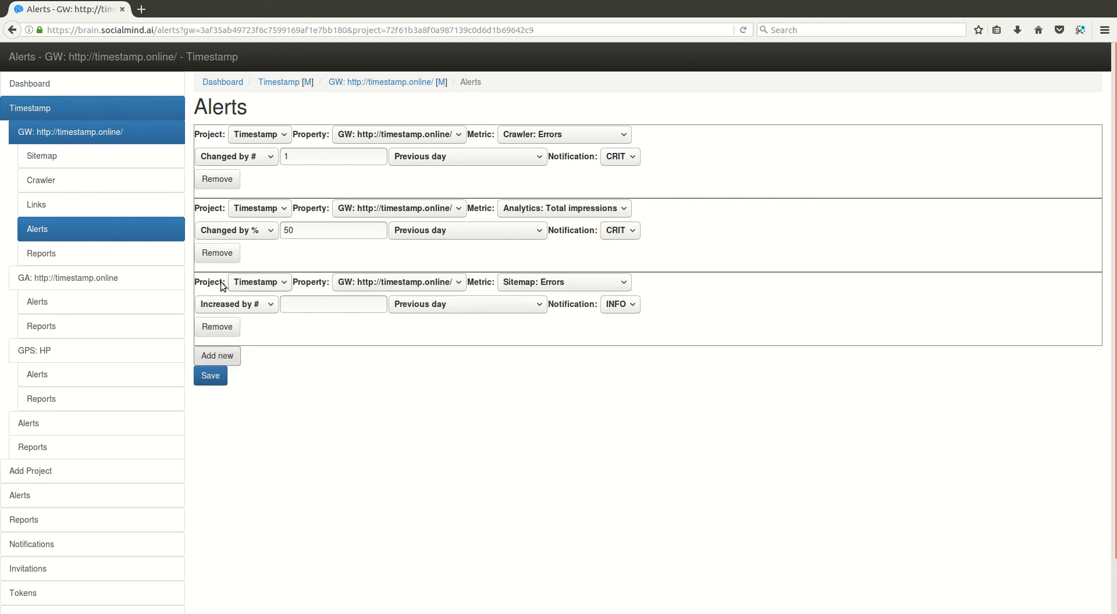
click(541, 284)
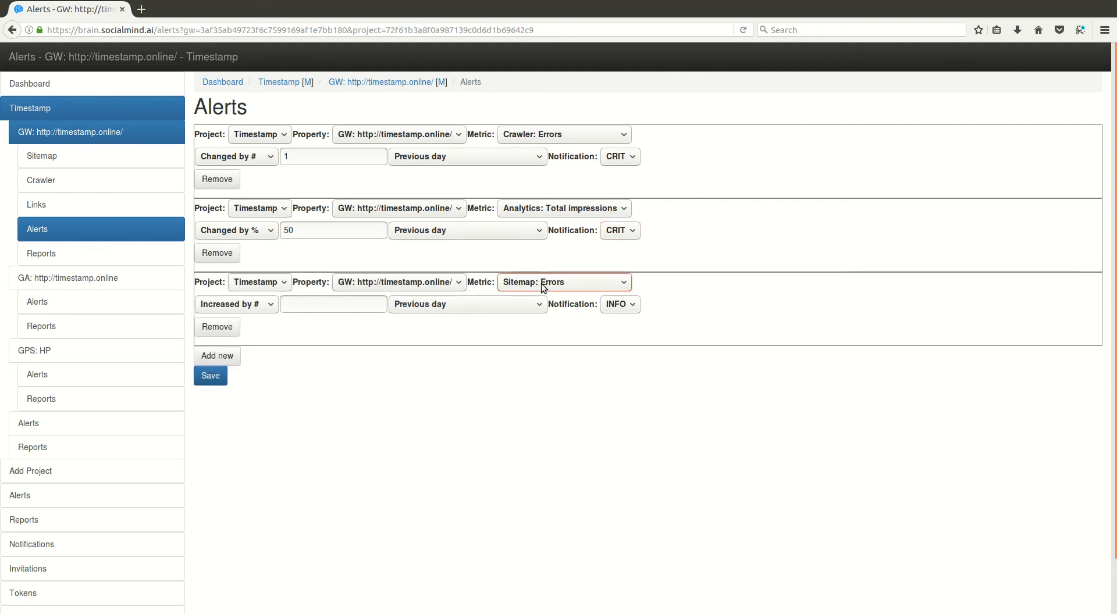
click(569, 380)
click(265, 304)
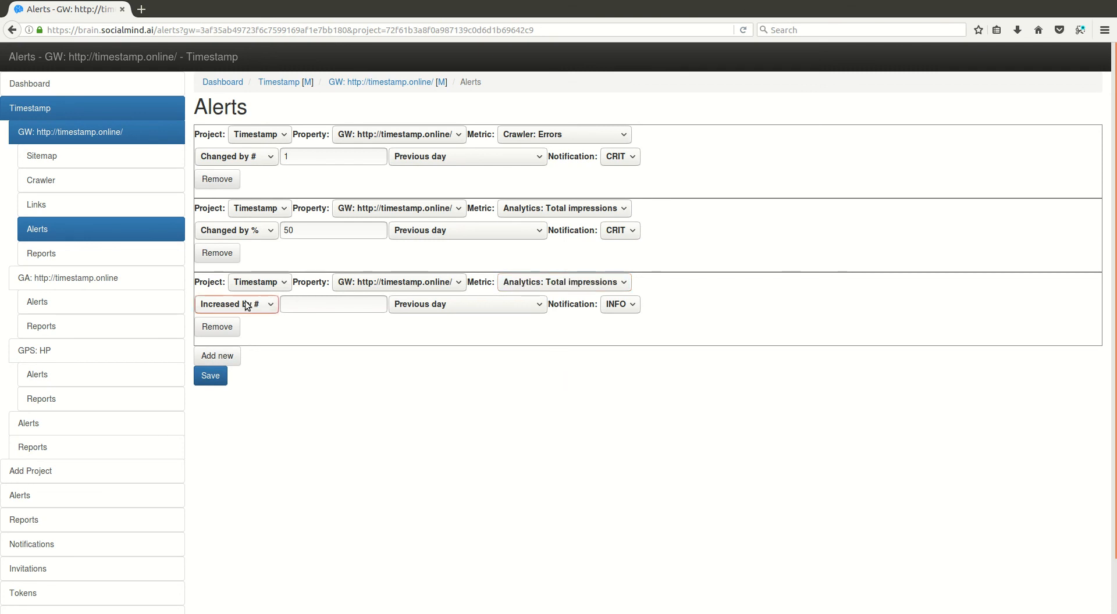
click(249, 383)
click(327, 306)
text(1)
click(214, 378)
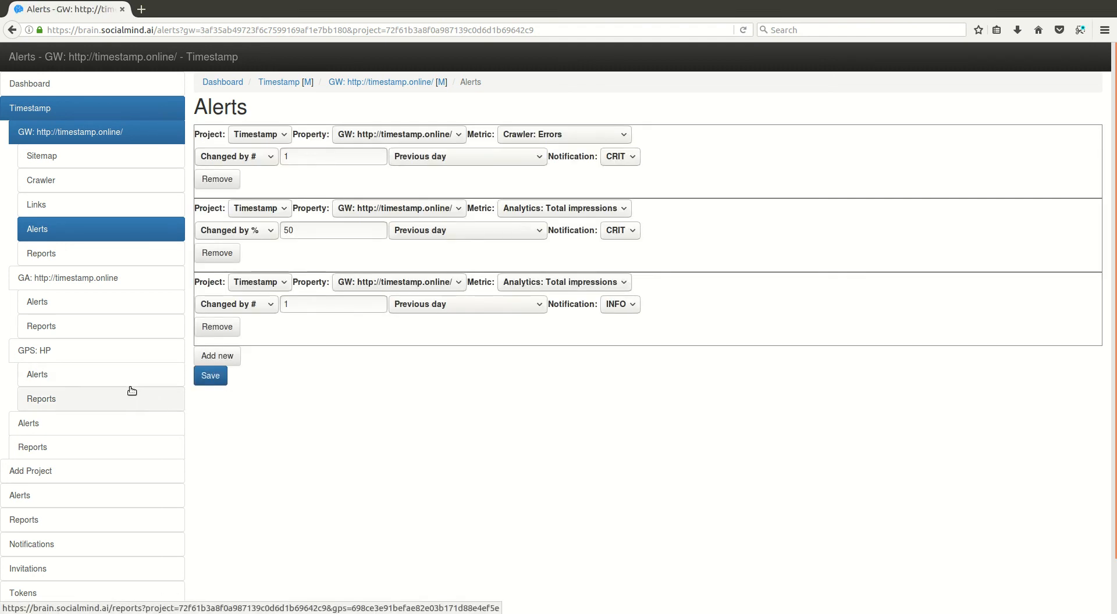
Step: Set the Google Analytics property's GA: Total sessions alert to a 50 % change against the previous day with the CRIT notification
click(64, 307)
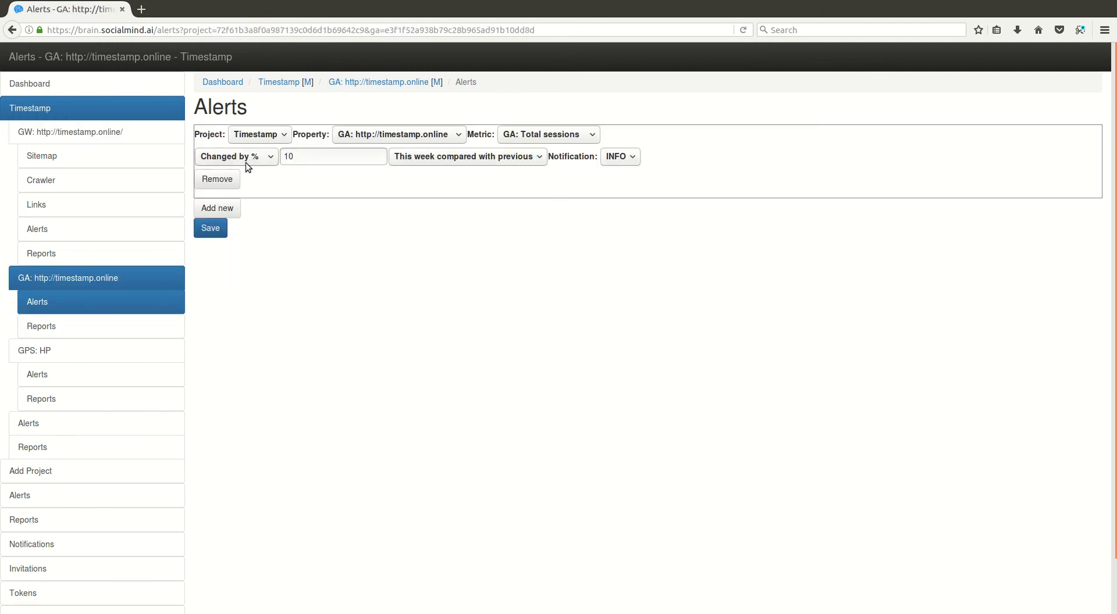
drag(287, 159, 283, 157)
text(5)
click(477, 155)
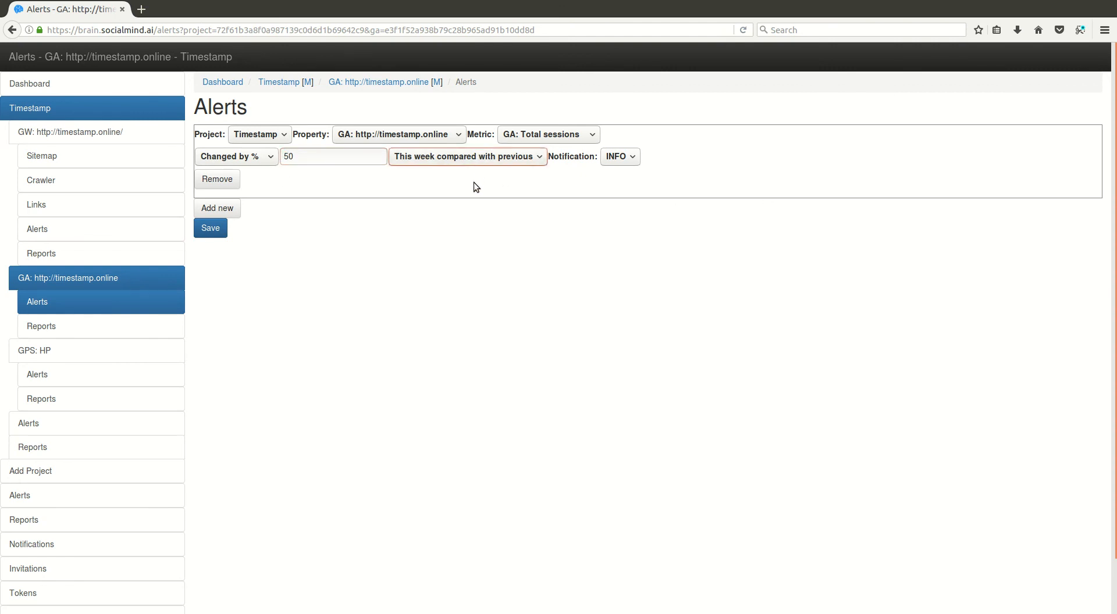
click(477, 174)
click(608, 157)
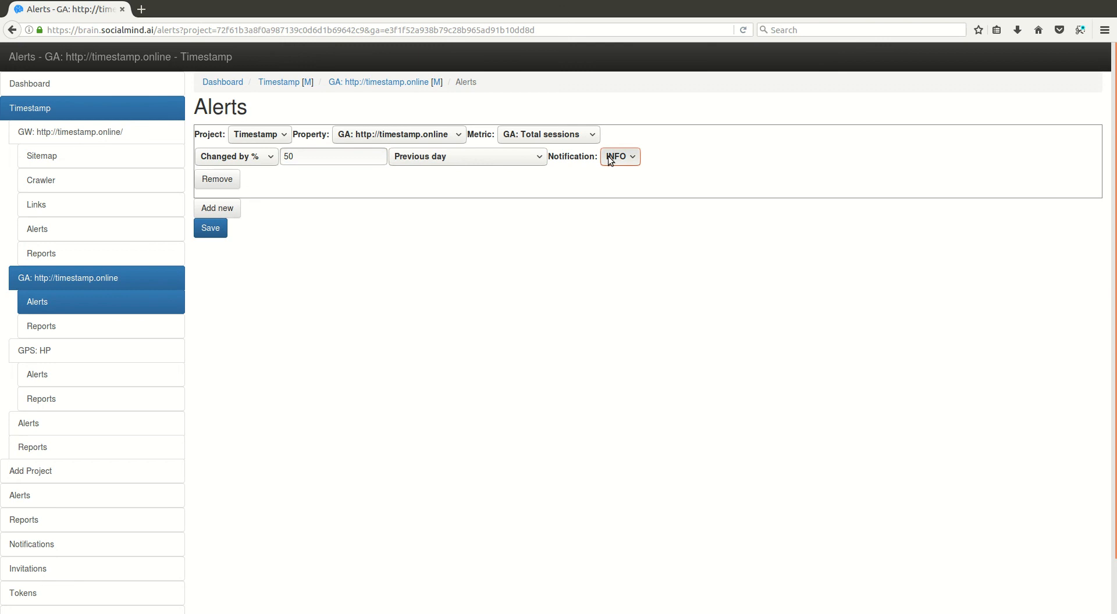
click(615, 185)
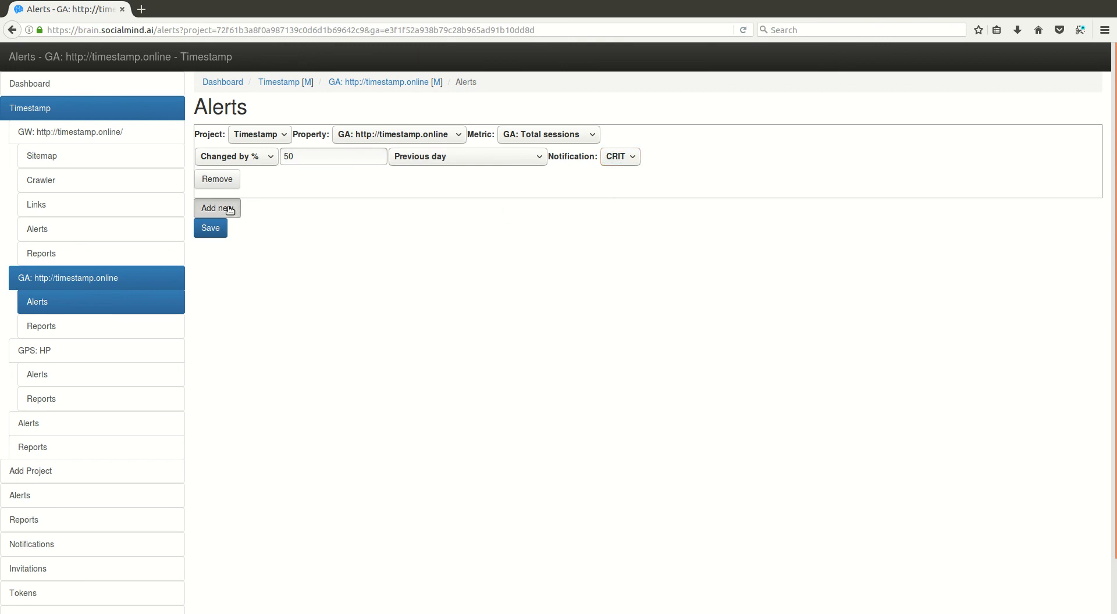
Step: Add a GA: Total pageviews alert for a 10 % change, this week compared with previous, with INFO notification, and save
click(227, 209)
click(240, 232)
click(250, 319)
click(328, 234)
text(10)
click(449, 232)
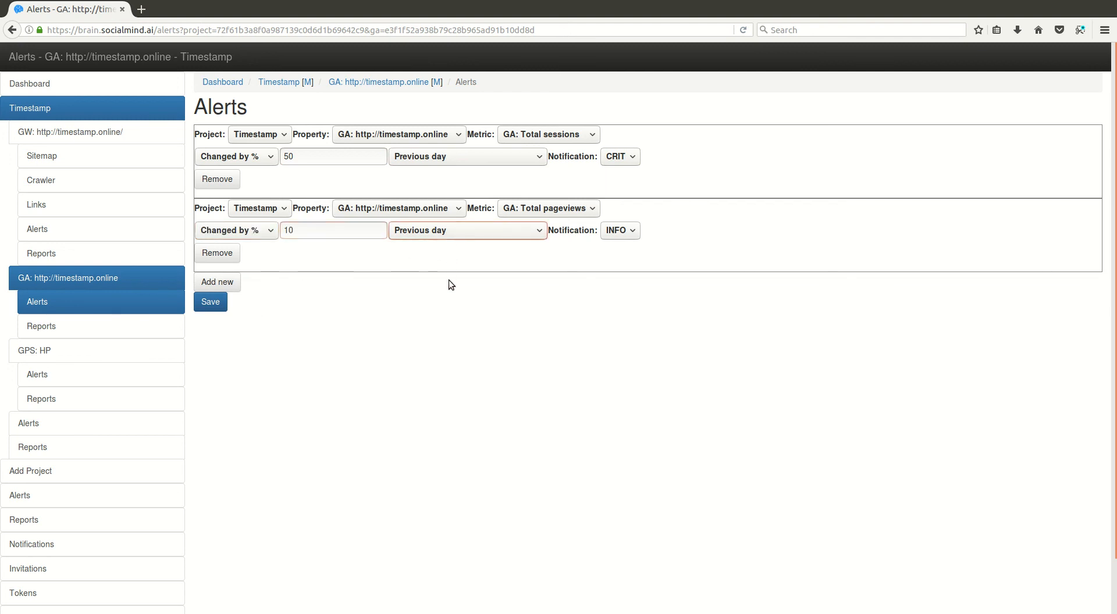
key(Down)
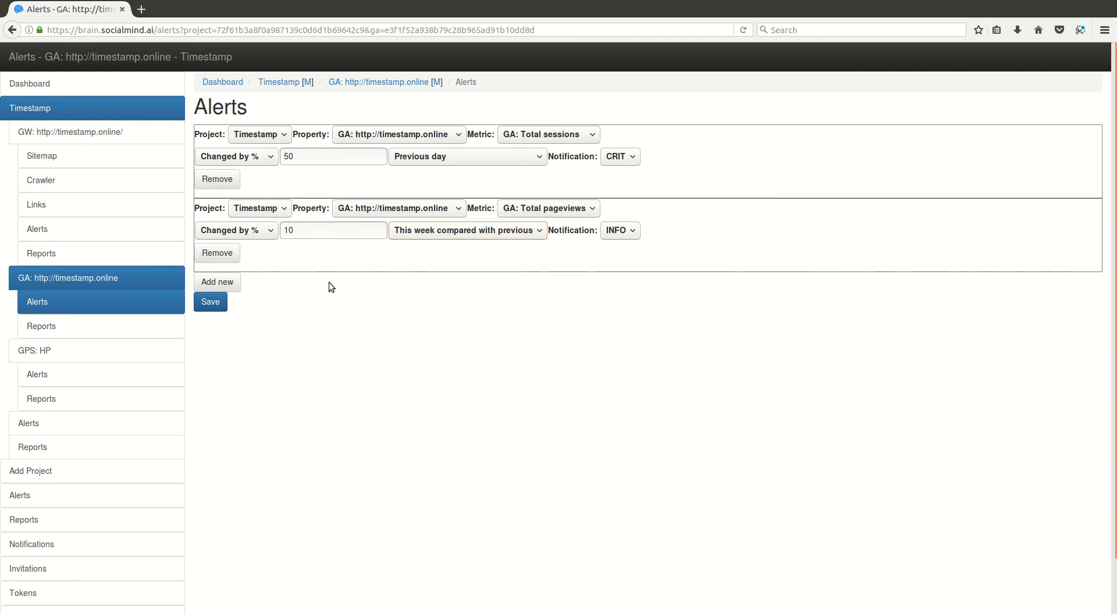
click(213, 302)
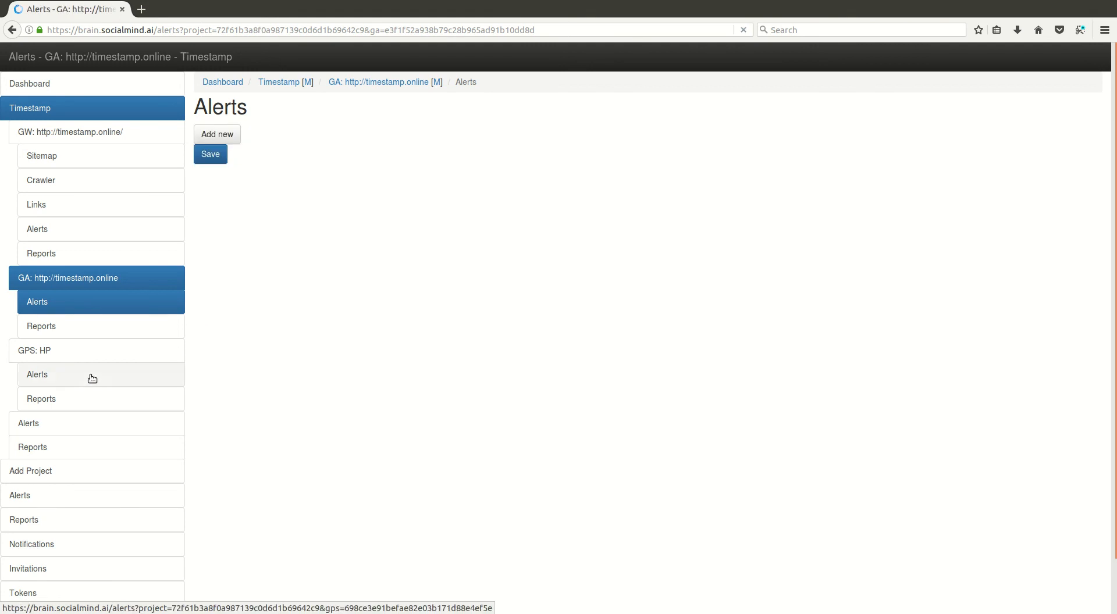
Step: Set both the desktop and mobile score alerts of the HP Page Speed property to the CRIT notification
click(57, 382)
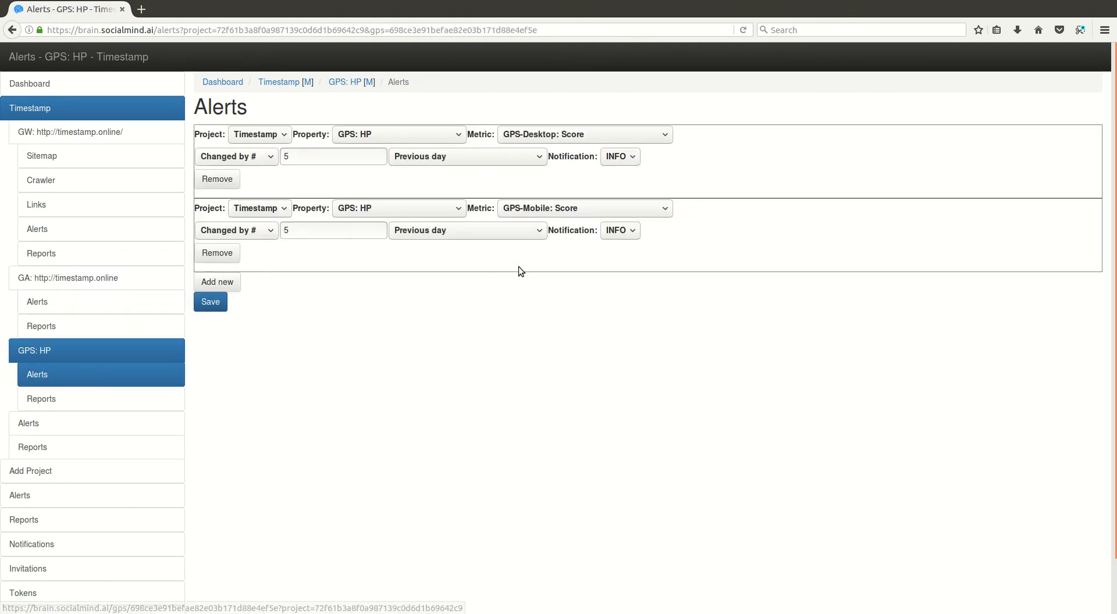
click(612, 185)
click(620, 230)
click(619, 259)
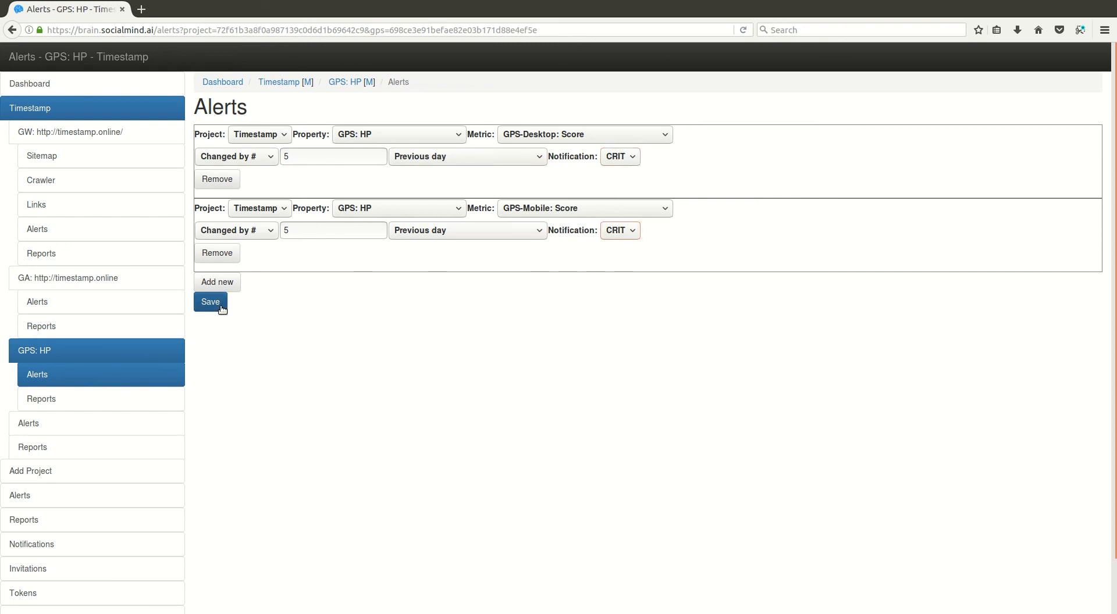
Step: Add a GPS-Desktop: Response Code alert for Changed by # 1 against the previous day with CRIT notification, and save the alerts
click(218, 281)
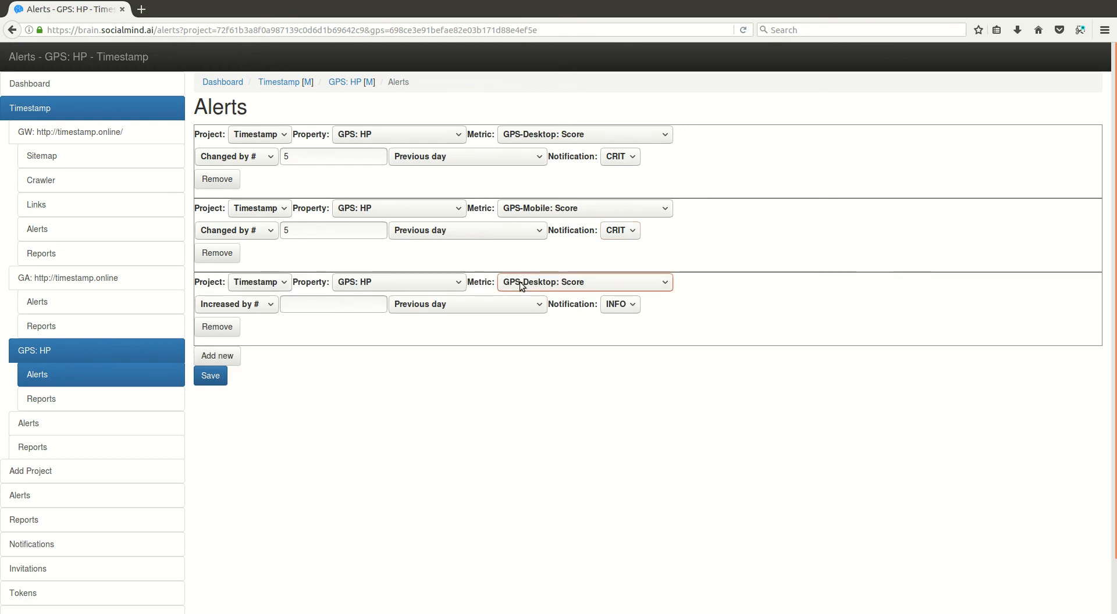
key(Down)
key(Tab)
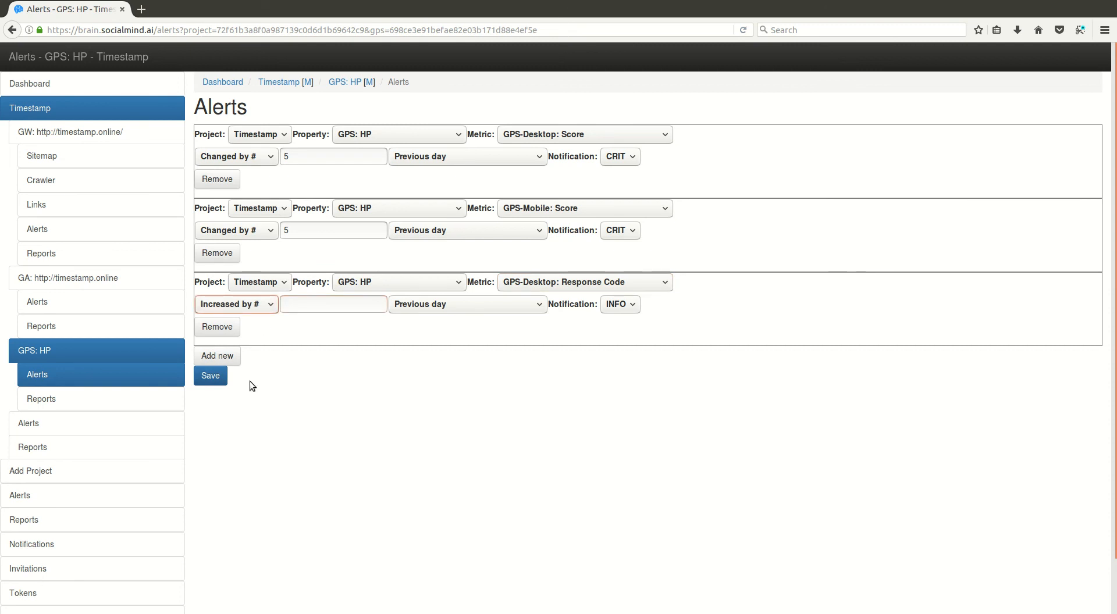
key(Up)
click(314, 307)
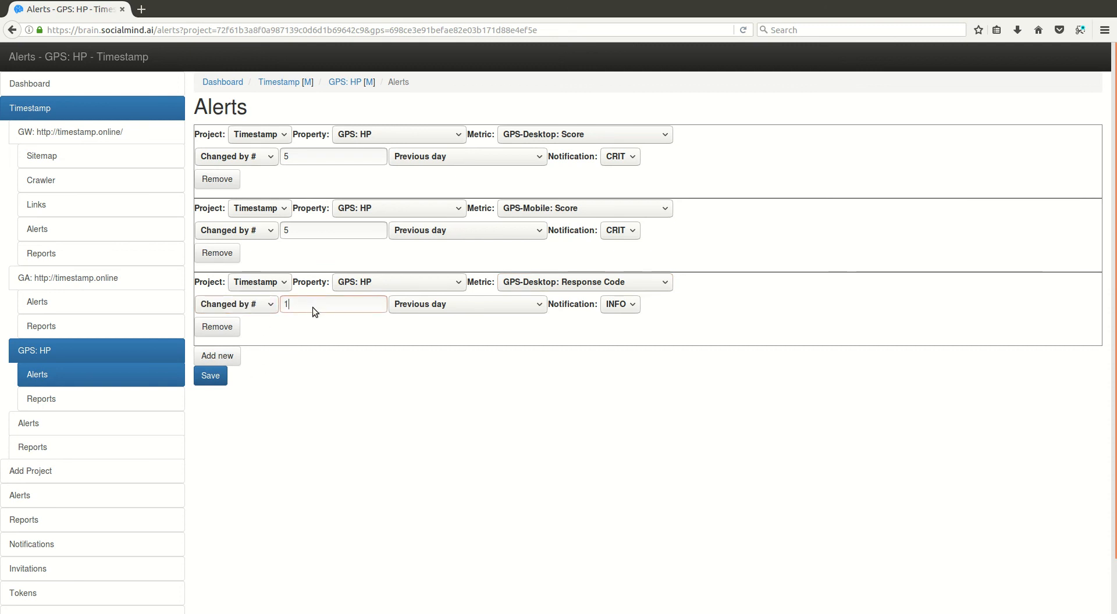
click(621, 307)
click(627, 334)
click(210, 377)
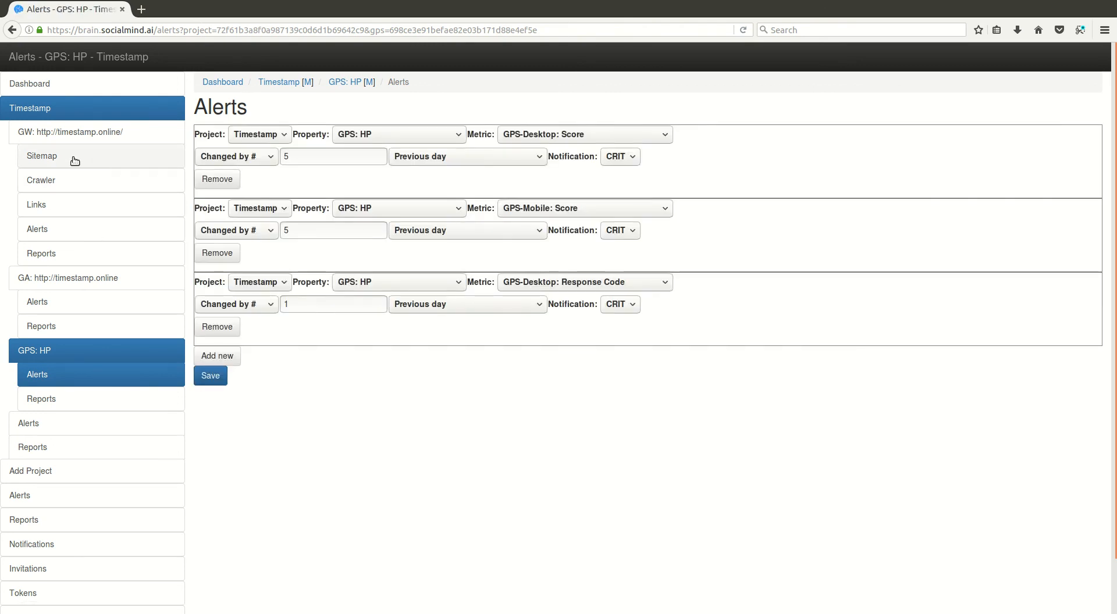
click(76, 132)
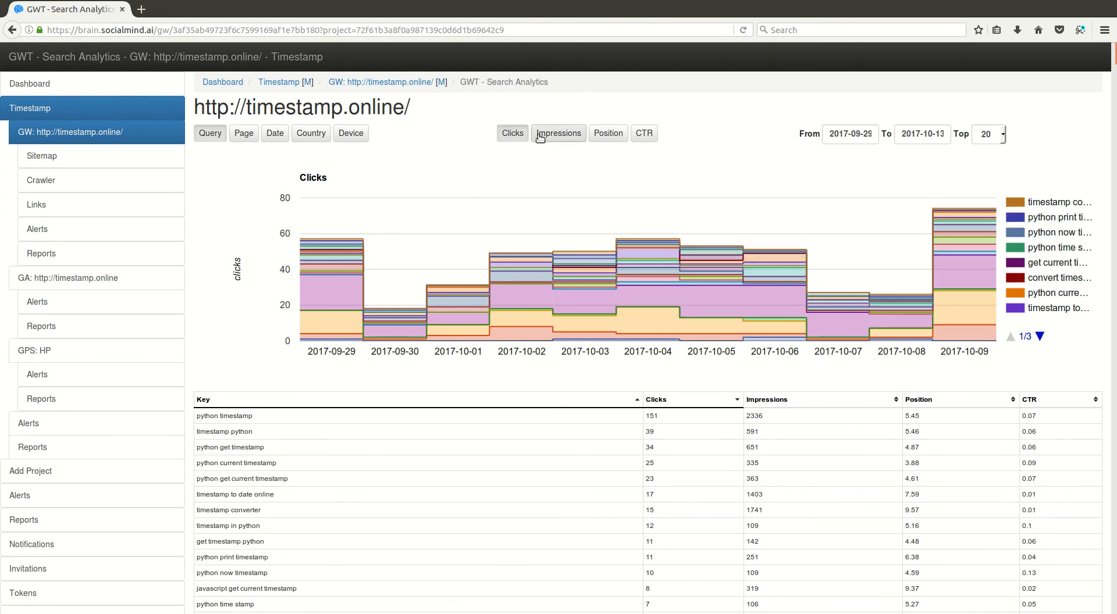
click(248, 134)
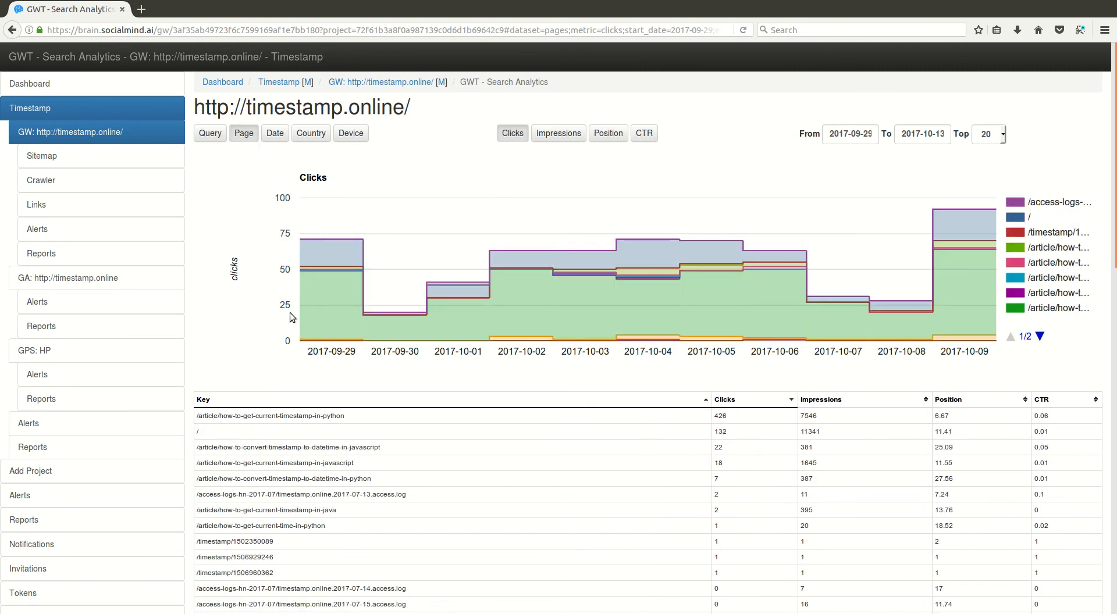
click(91, 280)
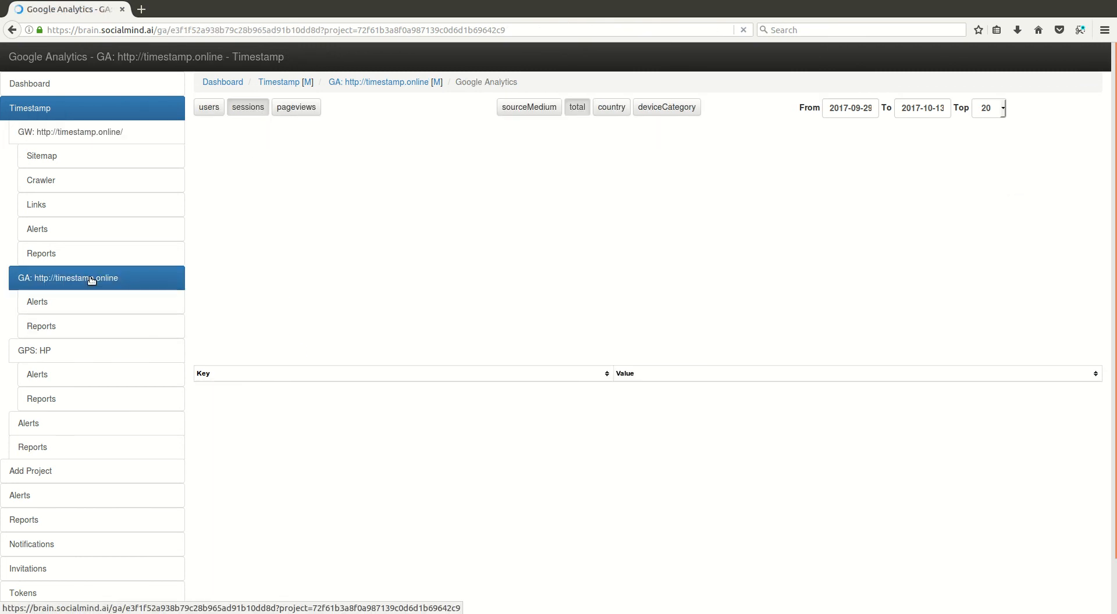
click(532, 107)
mouse_move(975, 277)
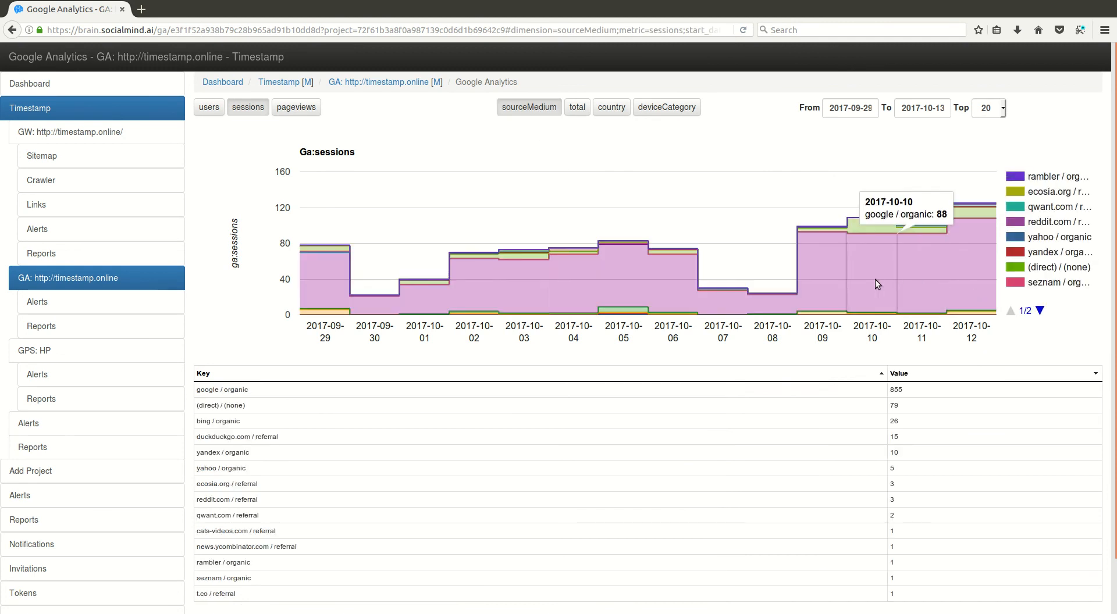
Step: Review the session, pageview, user, impression, click, crawler error and sitemap charts on the main dashboard
click(29, 84)
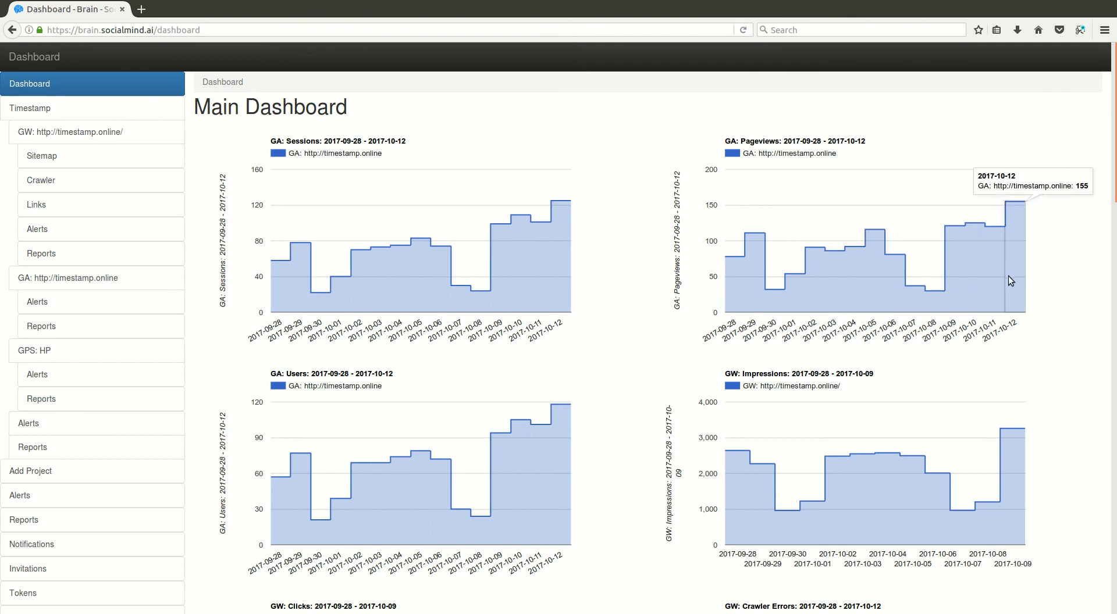
scroll(694, 347, down, 10)
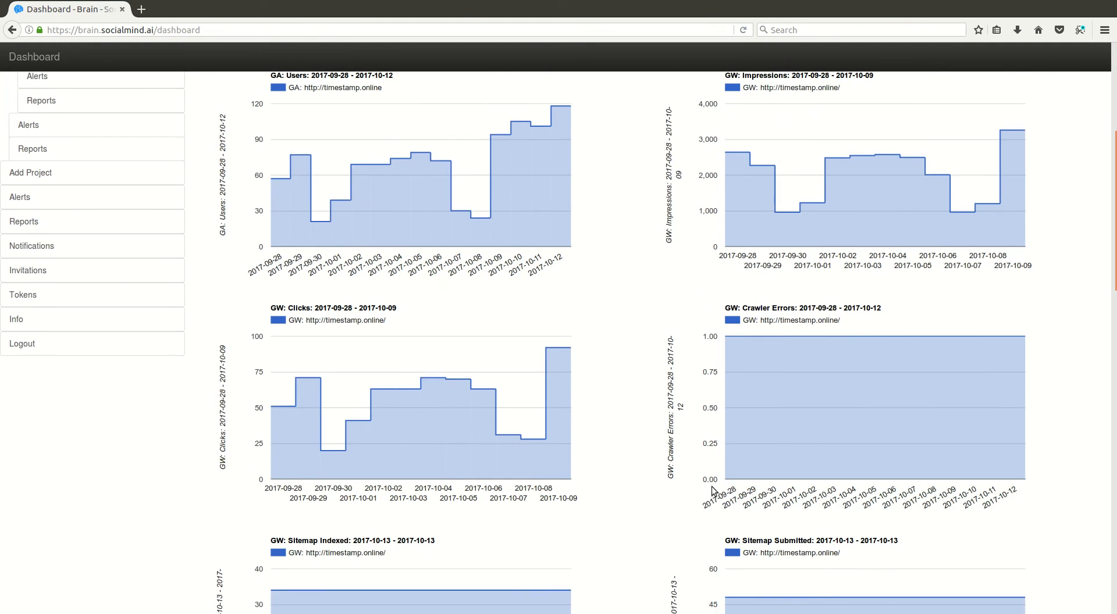
scroll(711, 486, down, 4)
scroll(711, 486, up, 12)
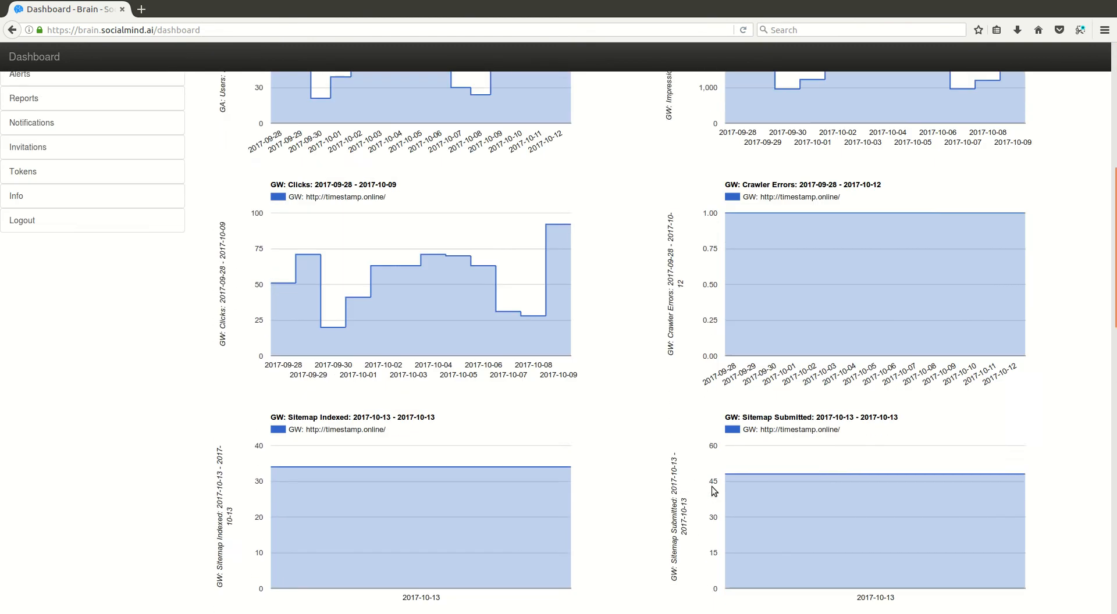
scroll(711, 487, up, 3)
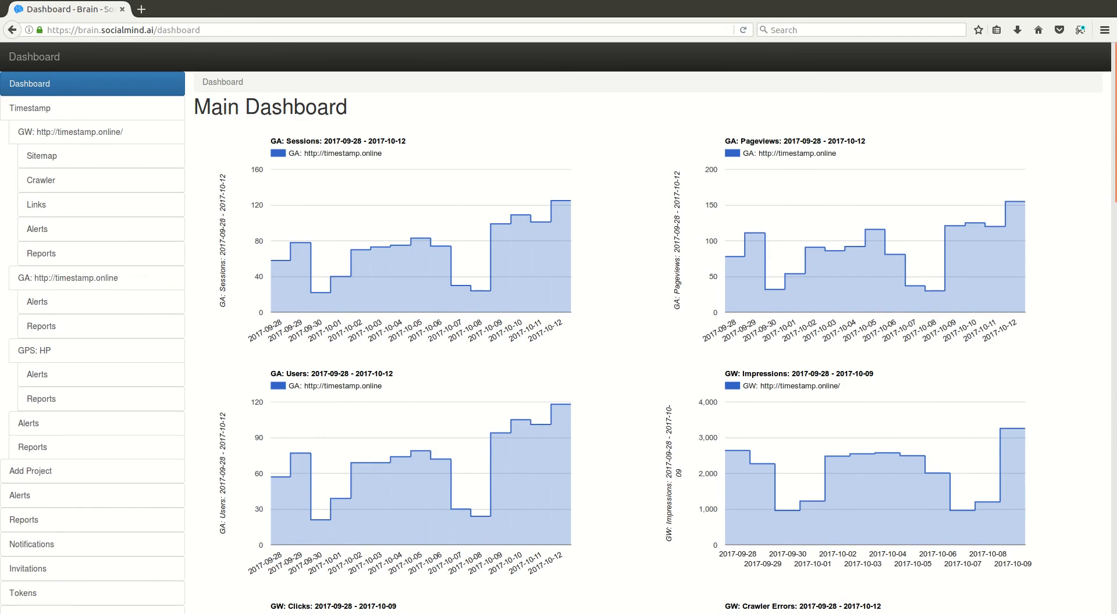